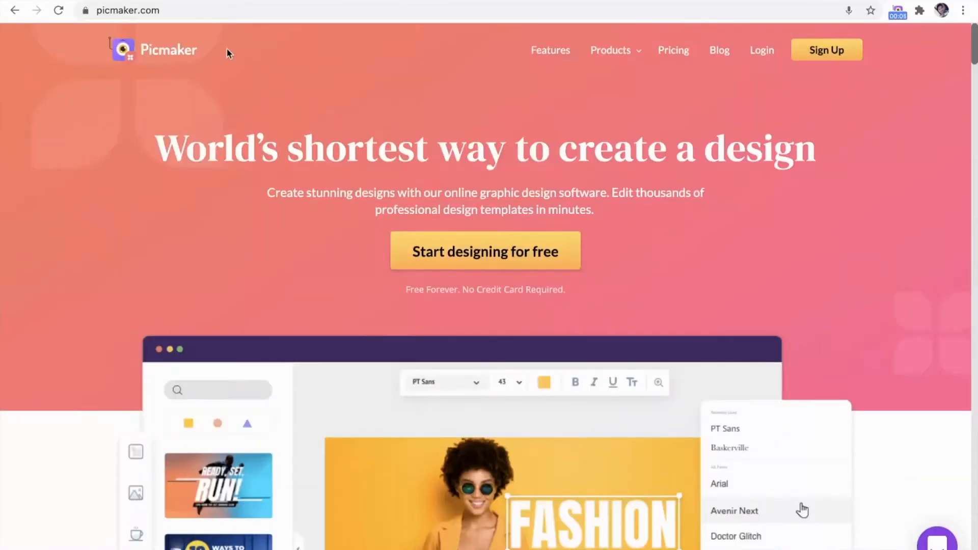
Start the sign-up from the home page, and search the dashboard's design types for "instagram".
left_click(827, 55)
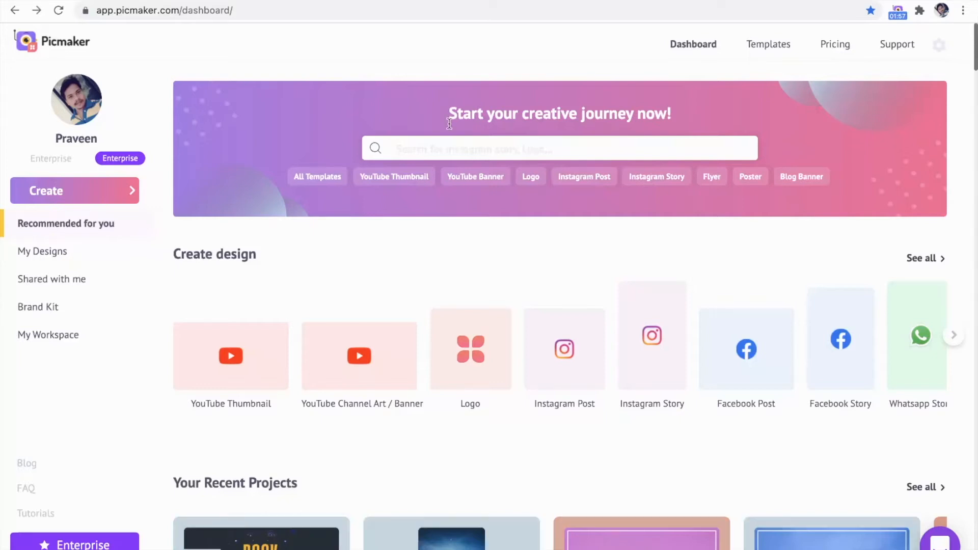
left_click(439, 146)
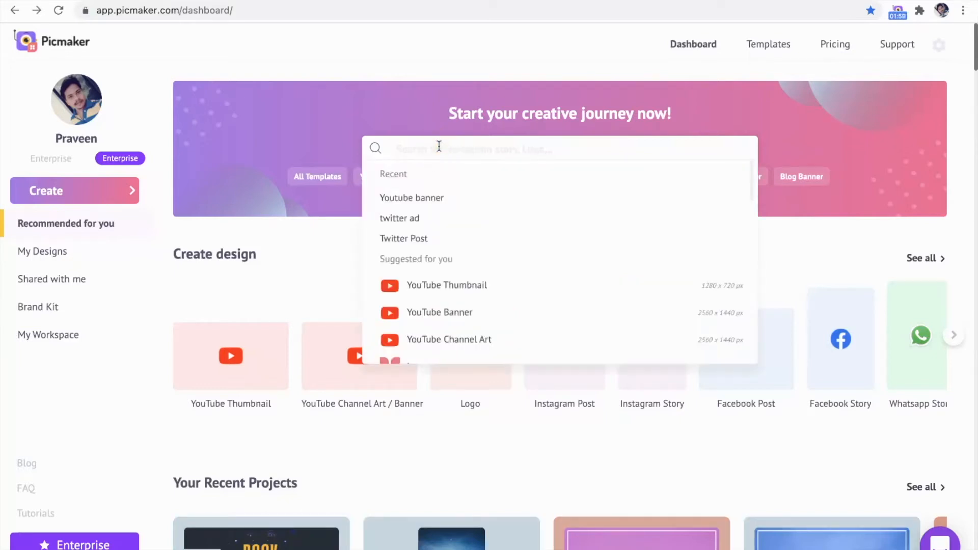
scroll(457, 248, "down", 1)
scroll(457, 249, "down", 5)
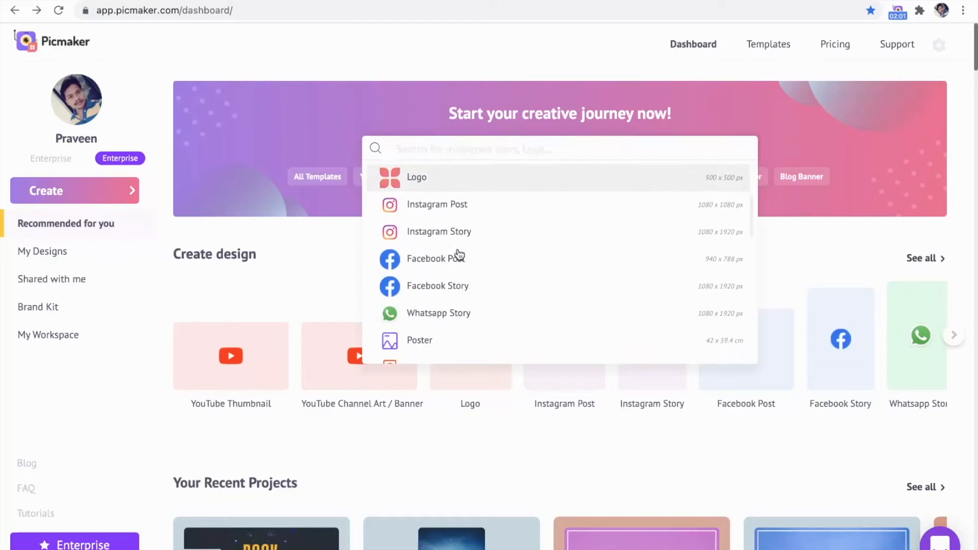
scroll(458, 255, "down", 1)
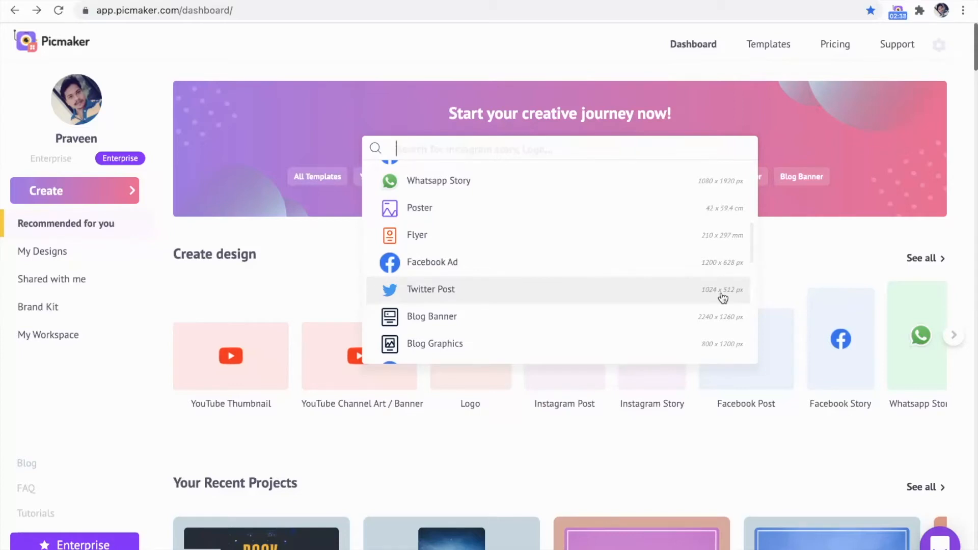
type("instagram")
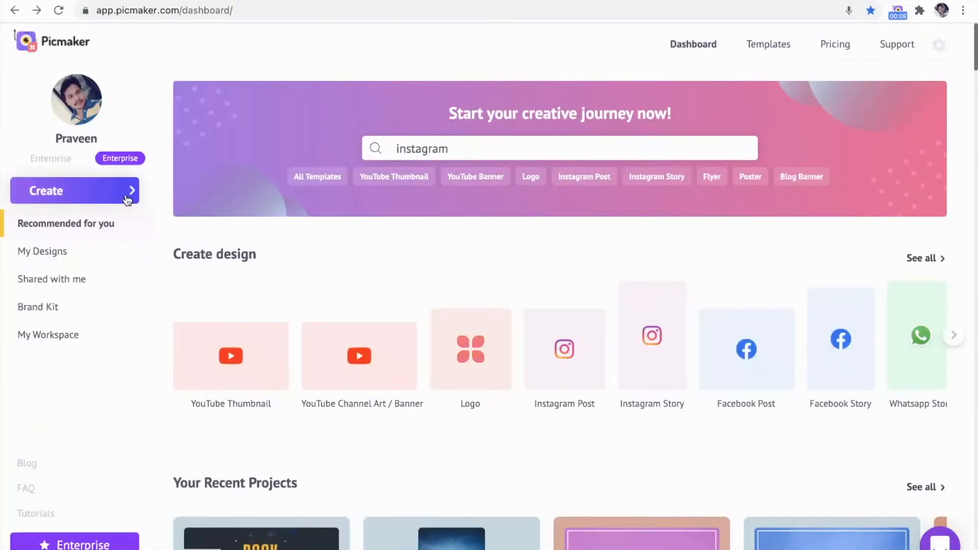
Browse the design types available for creation, including the YouTube Thumbnail options and further entries in the Create design row.
left_click(109, 197)
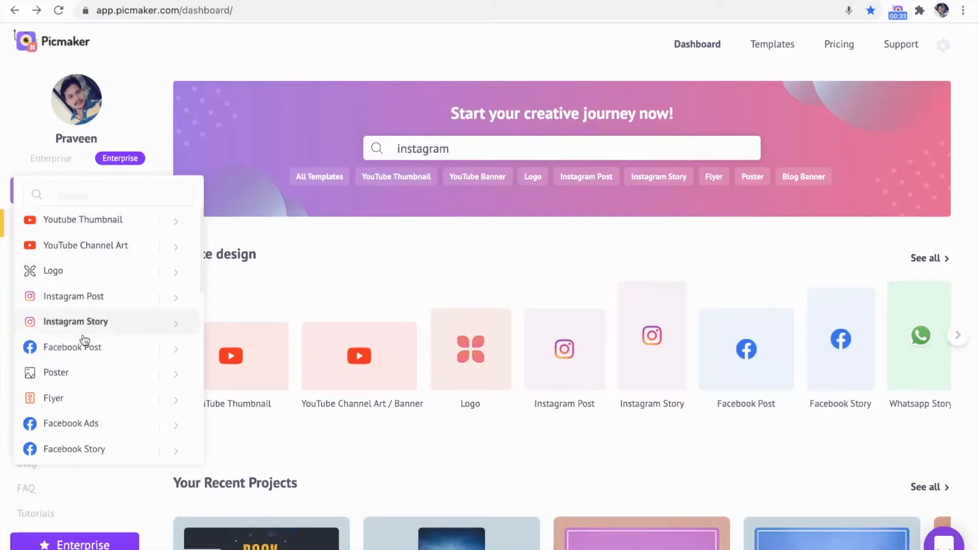
scroll(87, 378, "down", 2)
scroll(87, 380, "down", 2)
scroll(88, 380, "up", 4)
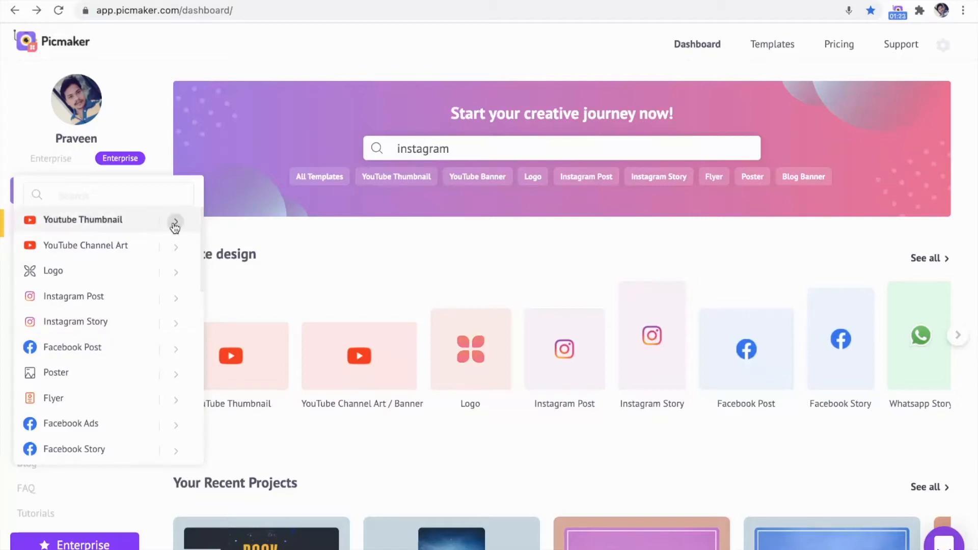
left_click(175, 225)
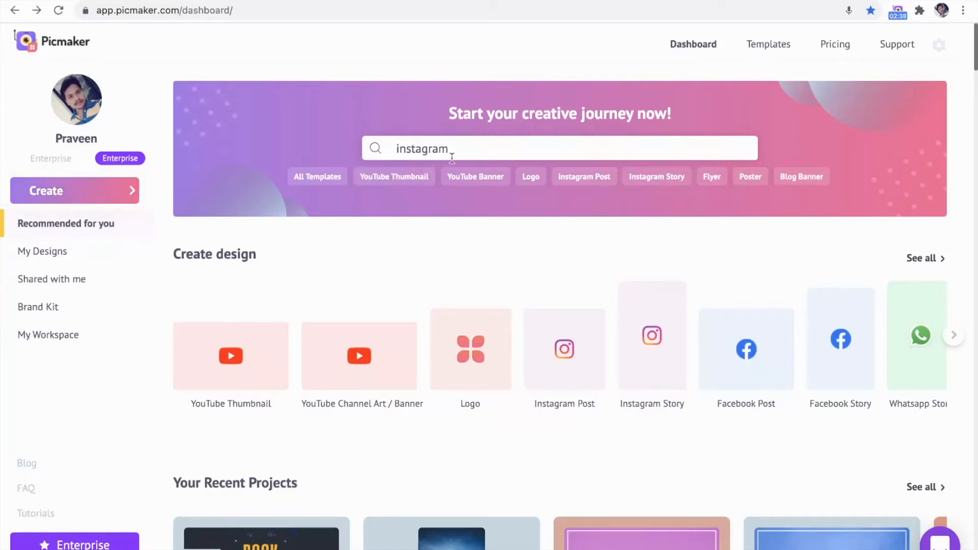
left_click(950, 337)
left_click(949, 336)
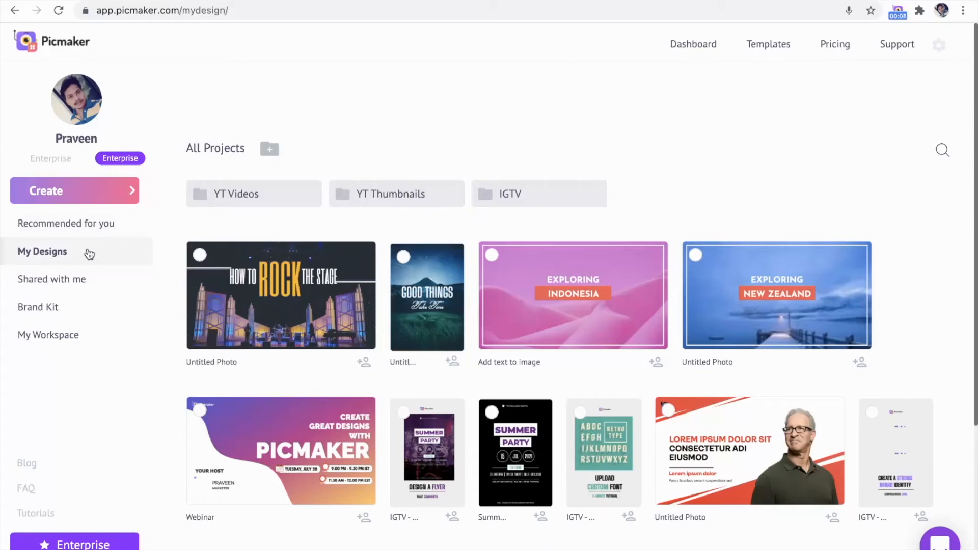
Create a project folder named "New designs" in My Designs.
left_click(121, 250)
left_click(271, 149)
type("New designs")
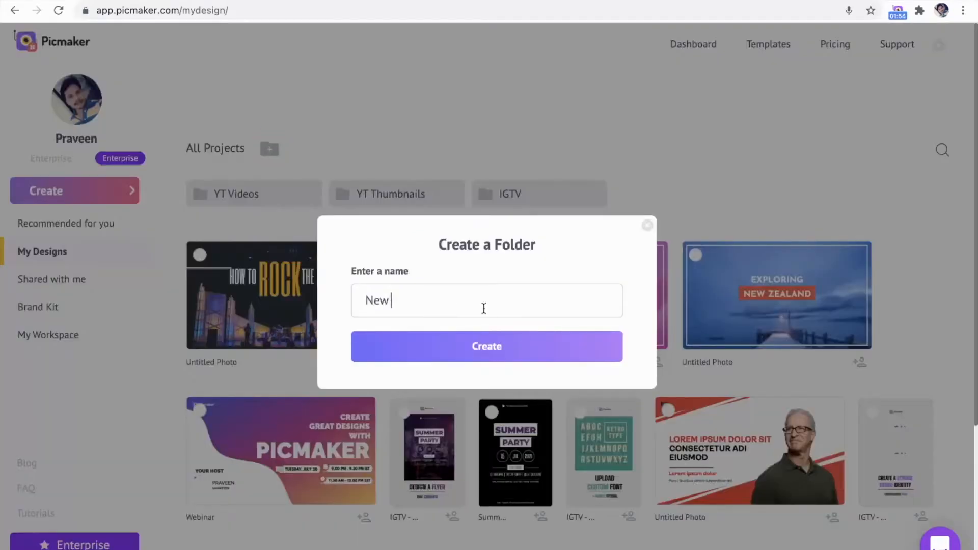
left_click(519, 348)
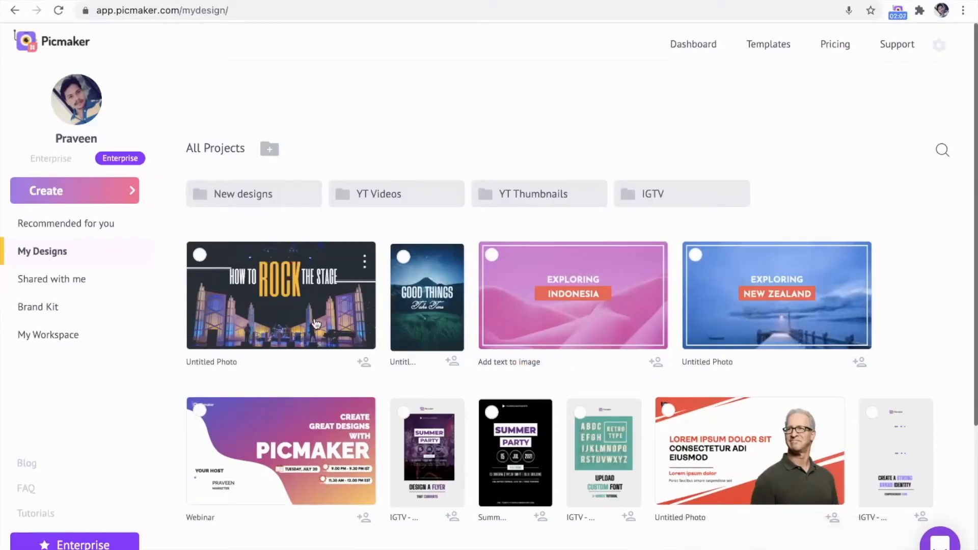
Move the "How to Rock the Stage" design into the New designs folder and open the folder's sharing options.
left_click_drag(321, 321, 271, 197)
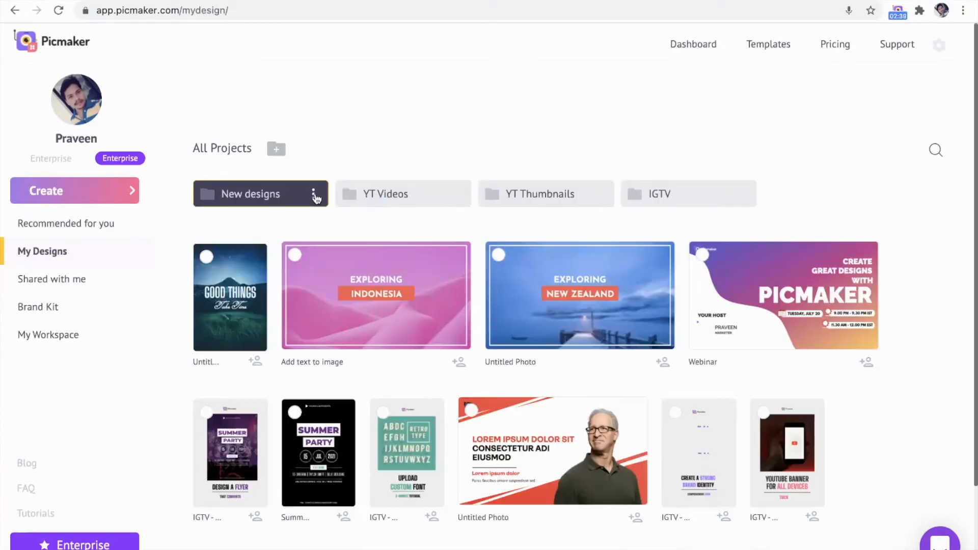
left_click(313, 194)
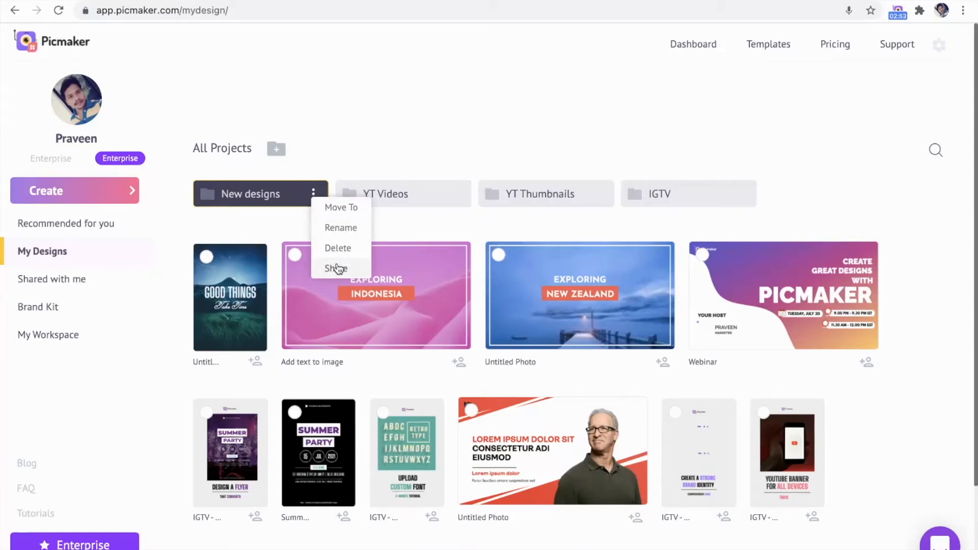
left_click(337, 269)
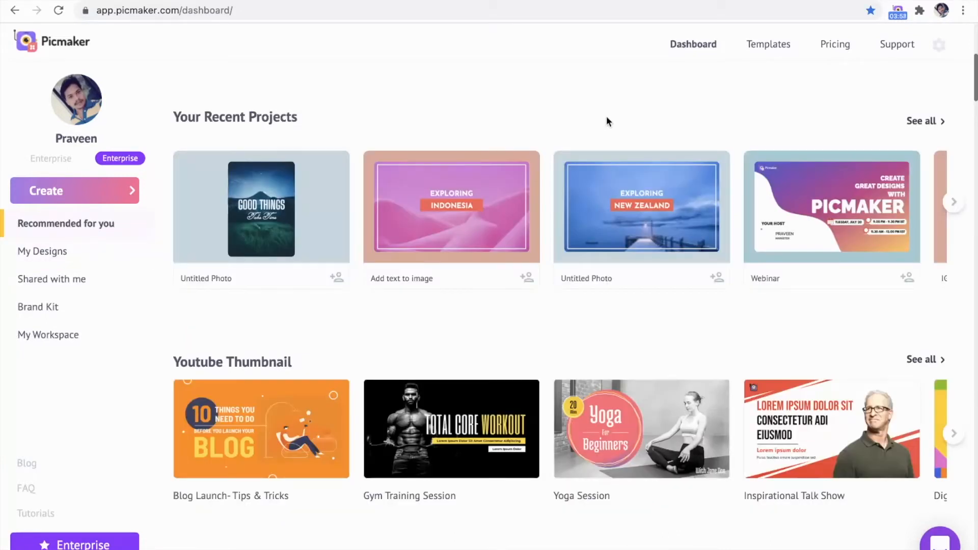
Look through the recent projects, and view the sharing and link permission options of the YT Thumbnail design.
left_click(953, 204)
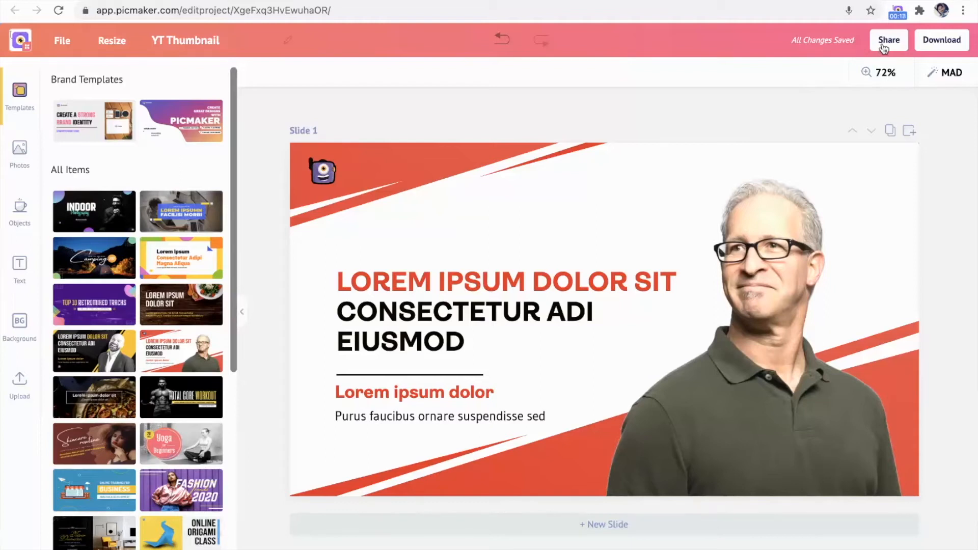
left_click(883, 44)
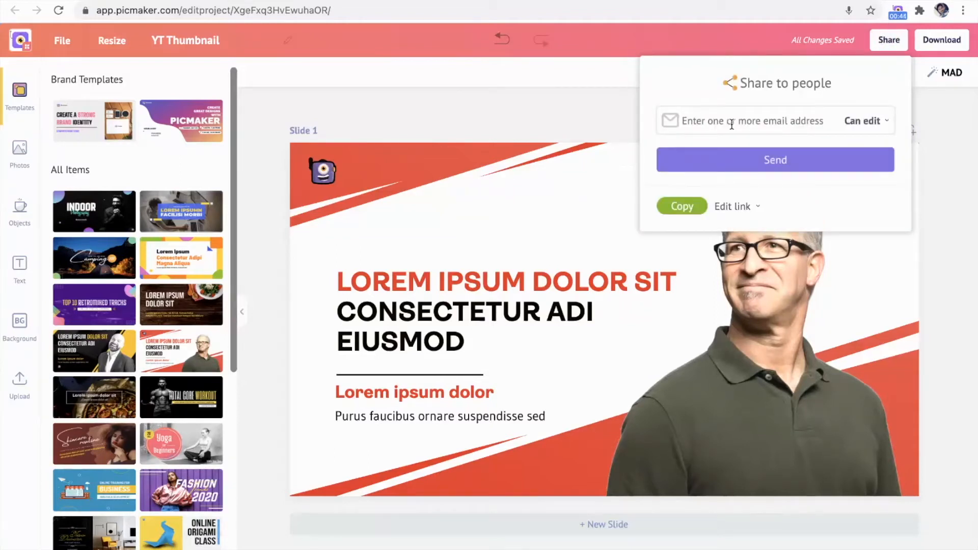
left_click(747, 204)
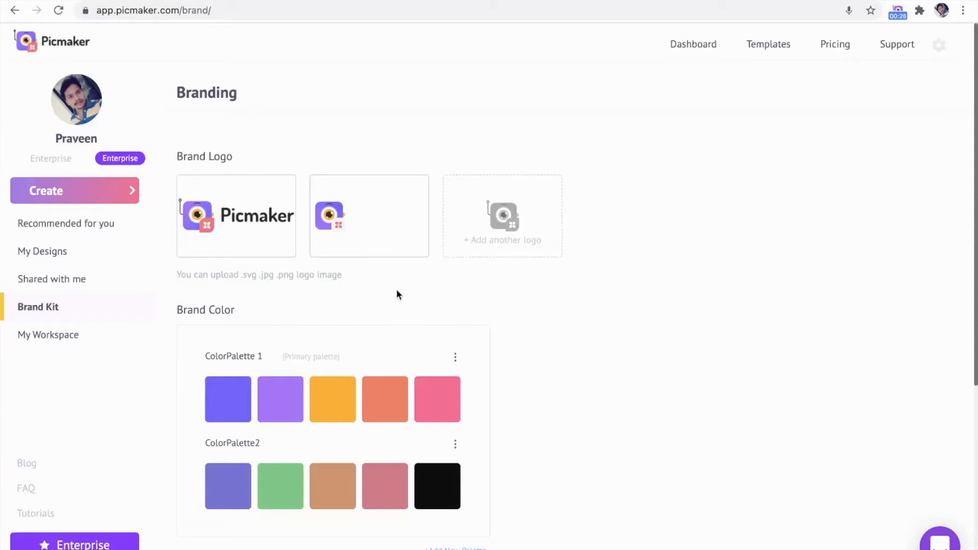
Review the brand logos, color palettes and remaining sections of the Brand Kit.
mouse_move(354, 245)
scroll(376, 252, "down", 3)
scroll(376, 252, "down", 3)
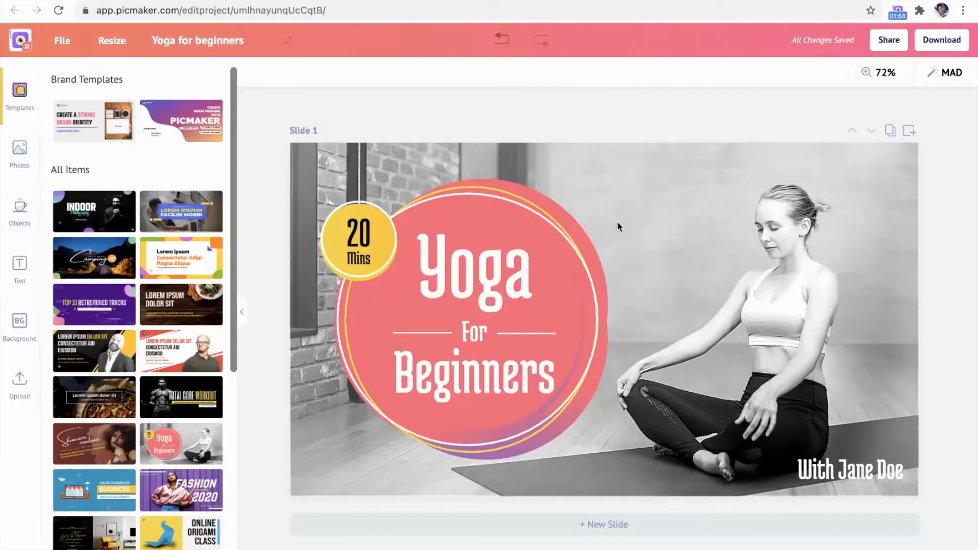
Save the "Yoga for beginners" design as a template.
left_click(66, 44)
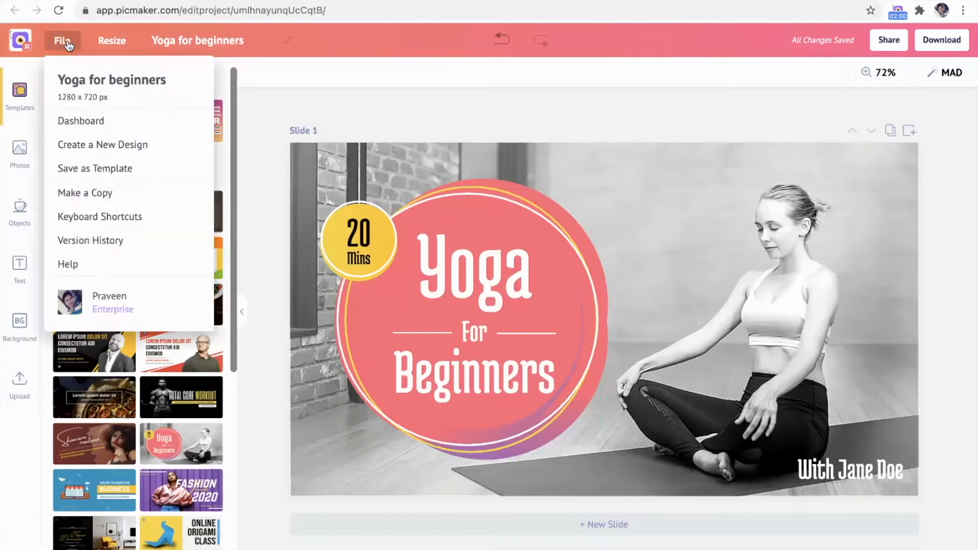
left_click(90, 170)
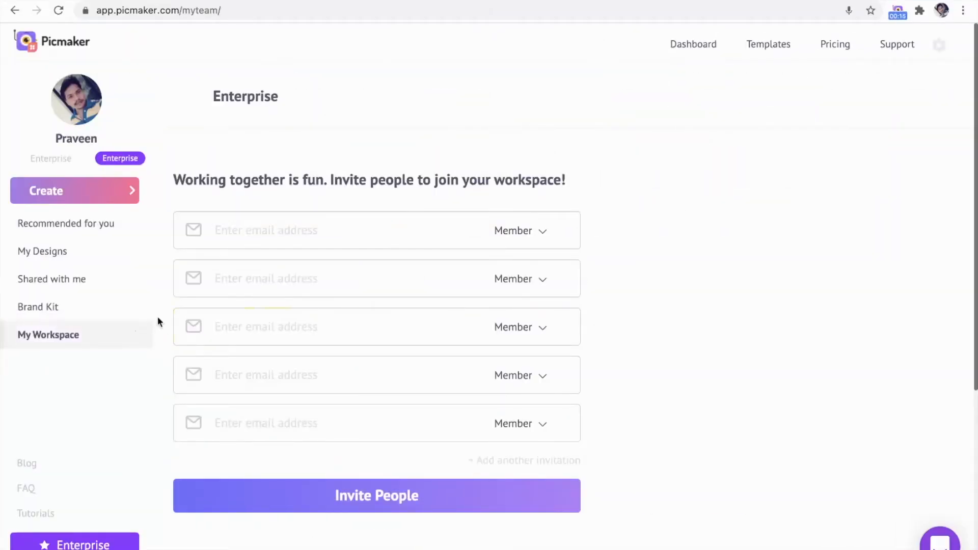
Check the role choices for workspace invitations and the member list, and open the account settings.
left_click(537, 279)
left_click(539, 283)
scroll(626, 294, "down", 5)
scroll(627, 295, "down", 2)
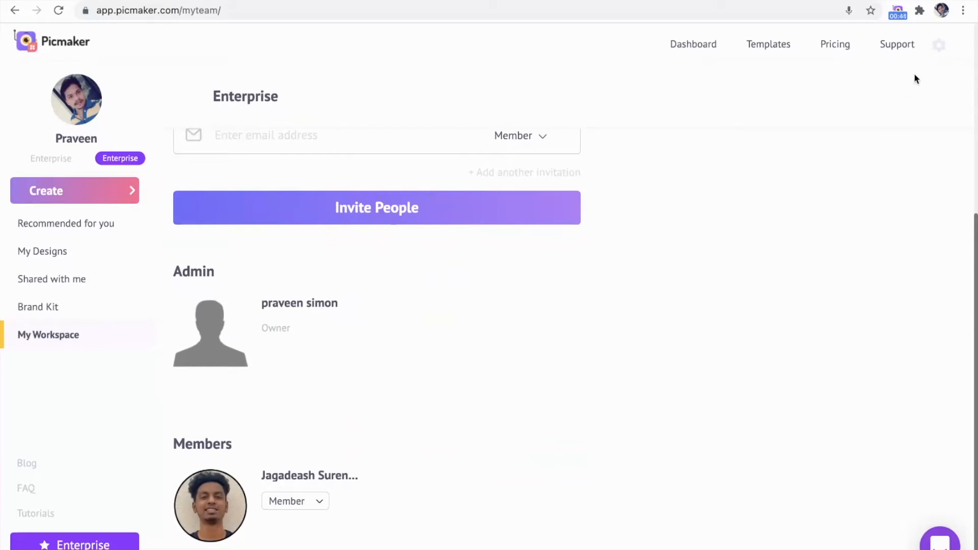
left_click(943, 47)
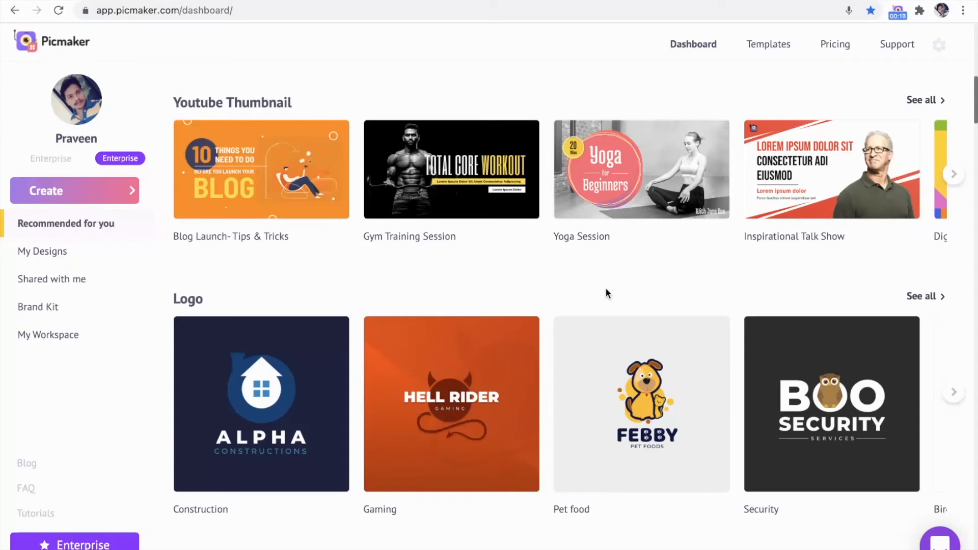
Browse the recommended template categories on the dashboard, and view more templates in the Poster row.
scroll(606, 288, "down", 5)
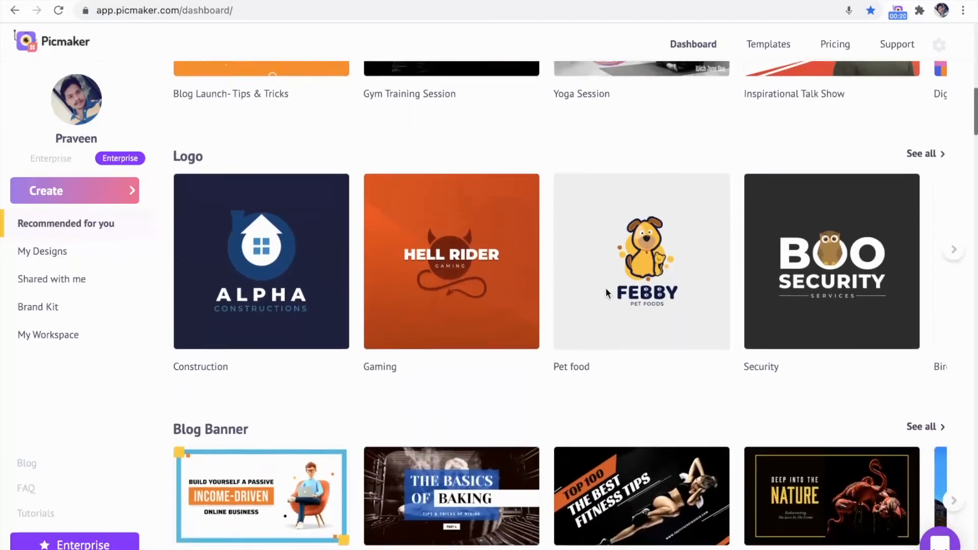
scroll(606, 289, "down", 8)
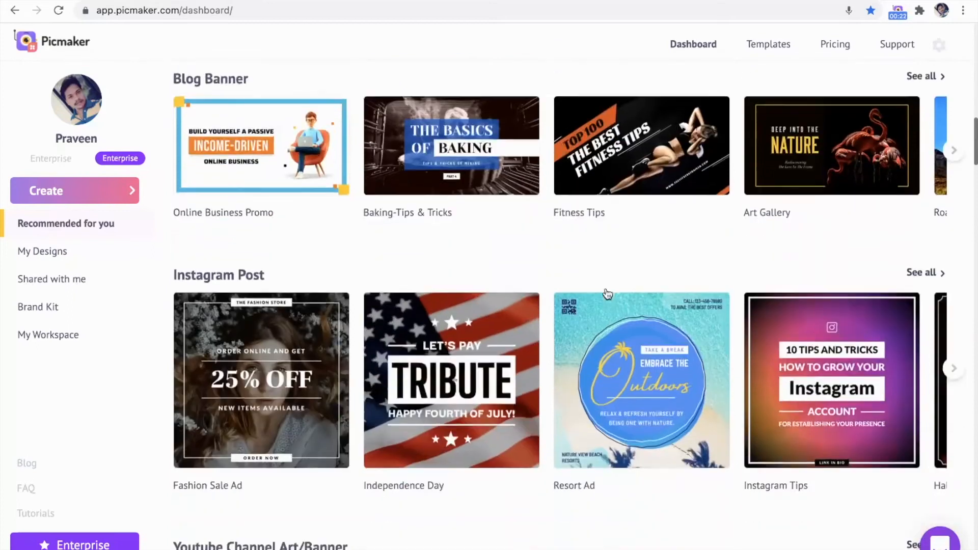
scroll(607, 294, "down", 5)
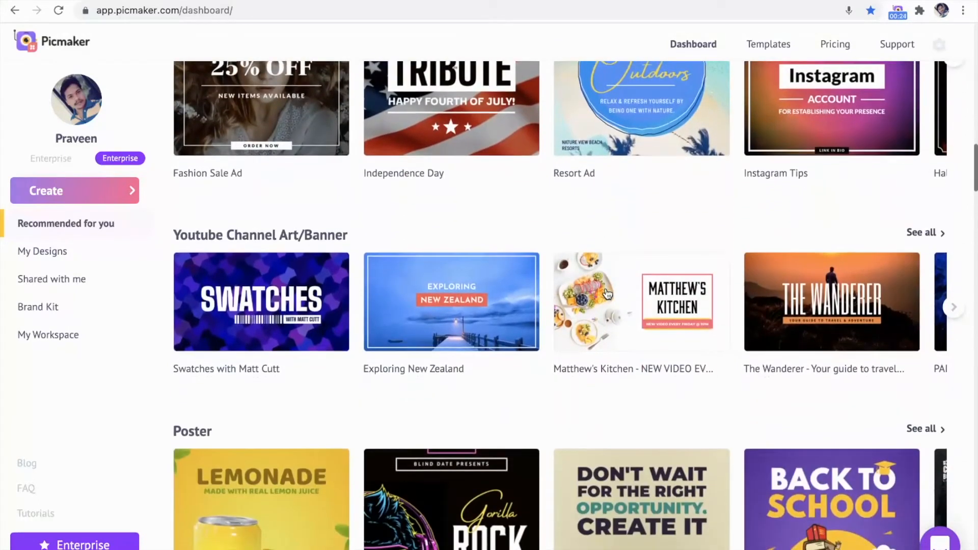
scroll(607, 294, "down", 4)
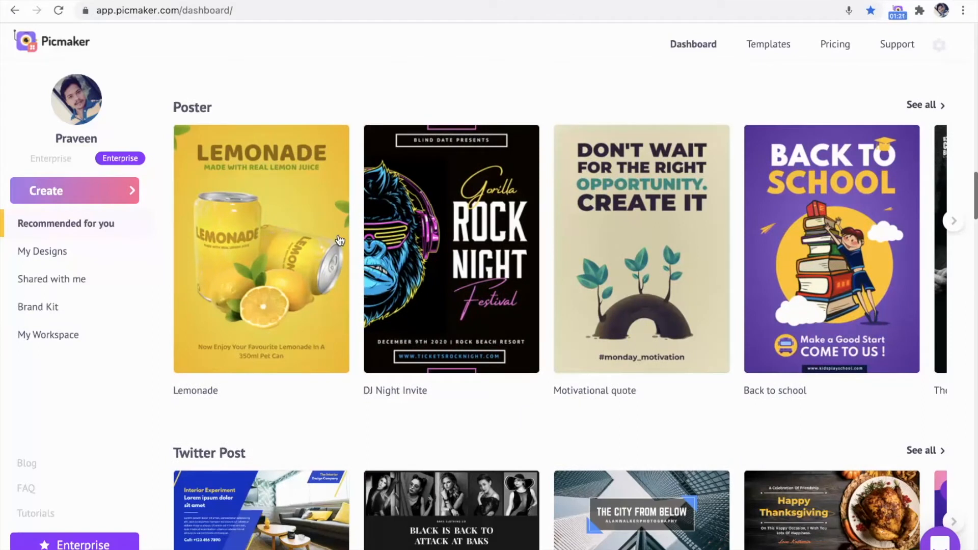
left_click(959, 220)
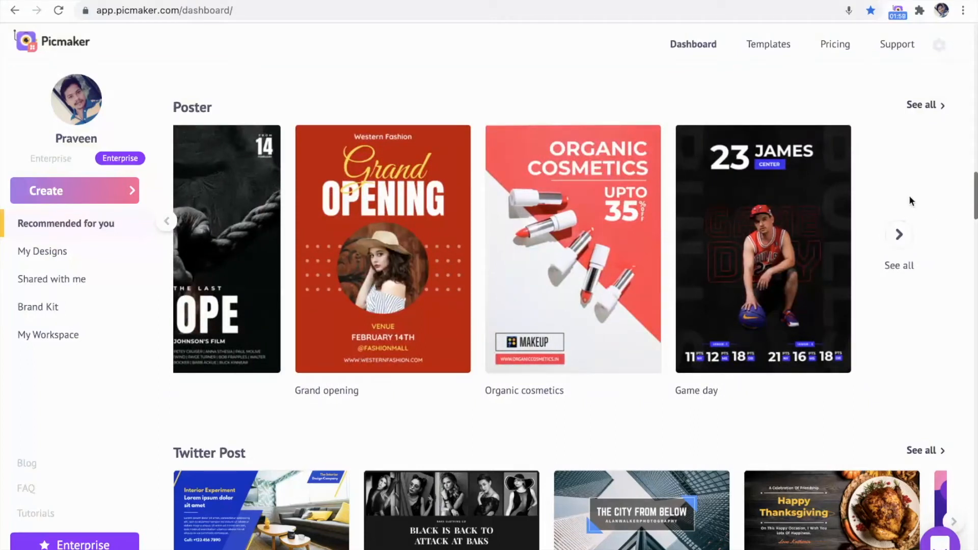
Open the full template library and look through all the templates.
left_click(768, 46)
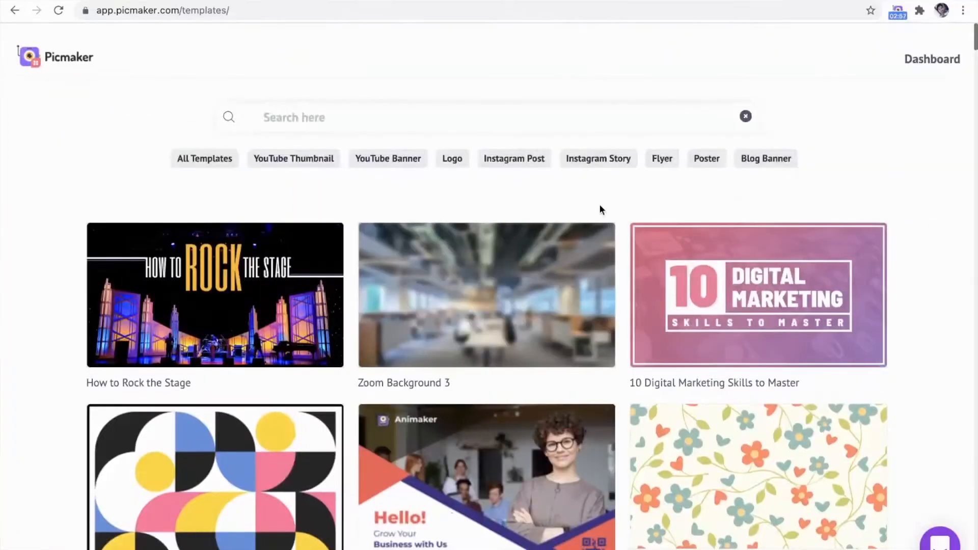
scroll(600, 204, "down", 5)
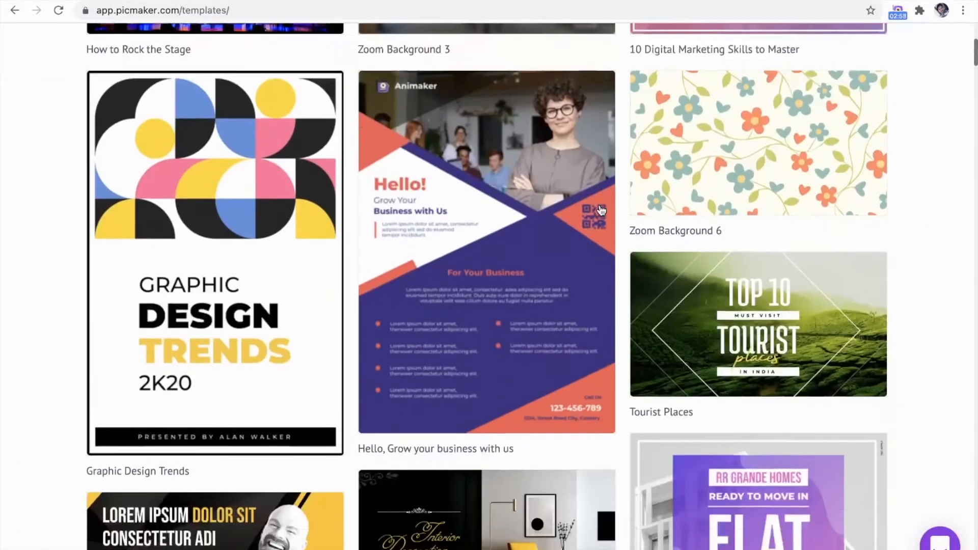
scroll(601, 210, "down", 9)
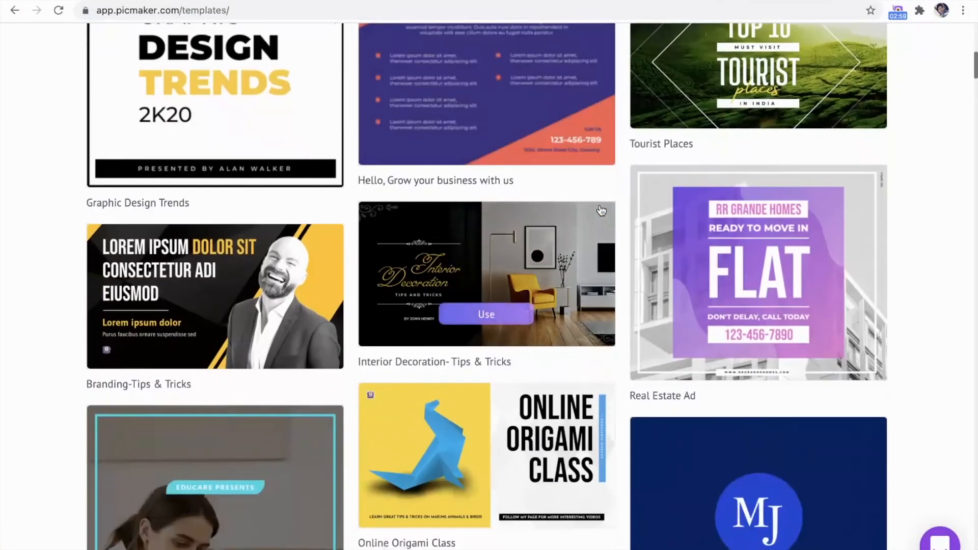
scroll(602, 210, "down", 5)
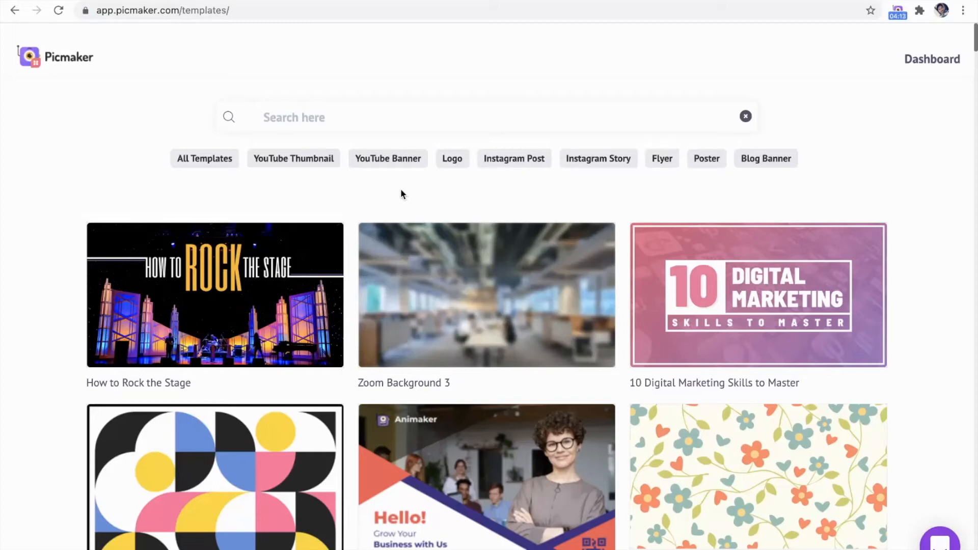
Filter the template library by YouTube Thumbnail and browse the matching templates.
left_click(320, 167)
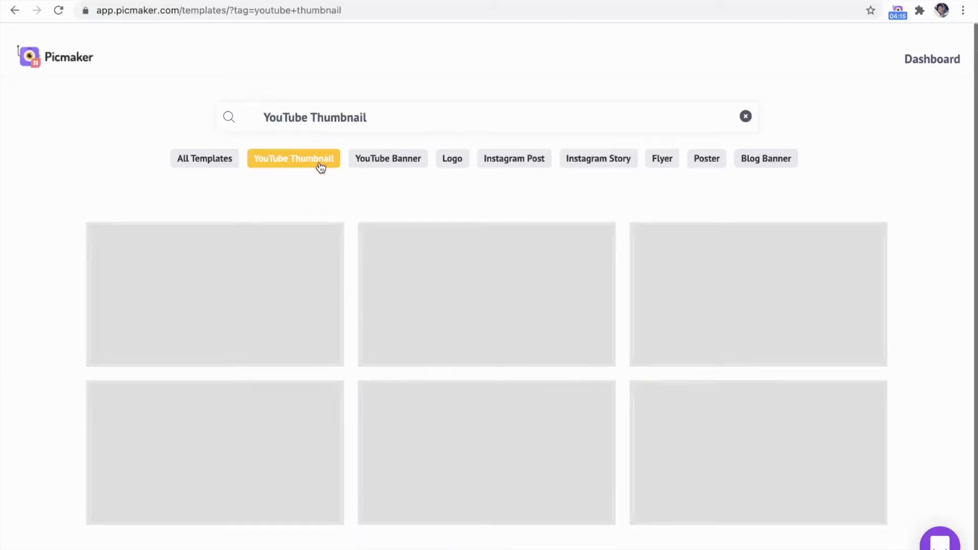
scroll(371, 251, "down", 3)
scroll(371, 251, "down", 8)
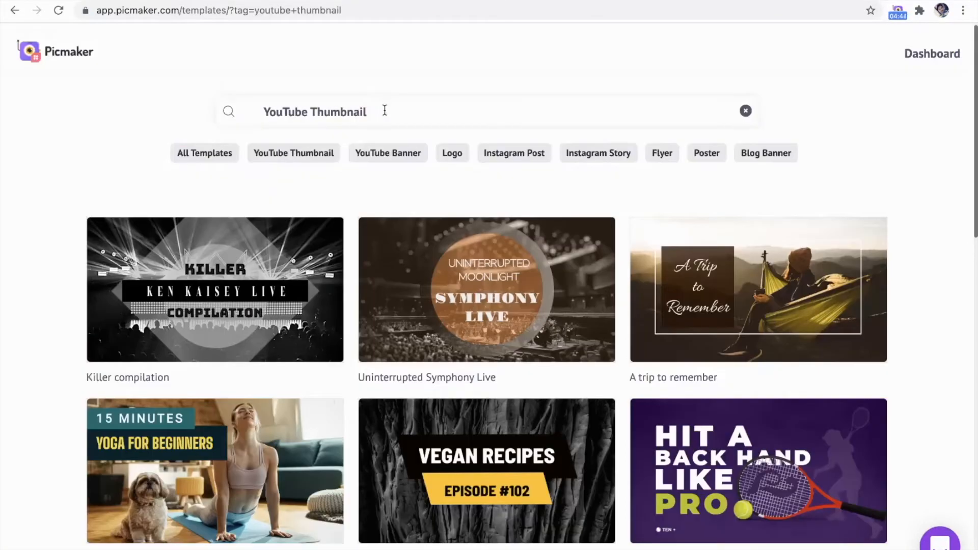
left_click(385, 111)
scroll(380, 248, "down", 6)
scroll(381, 249, "down", 10)
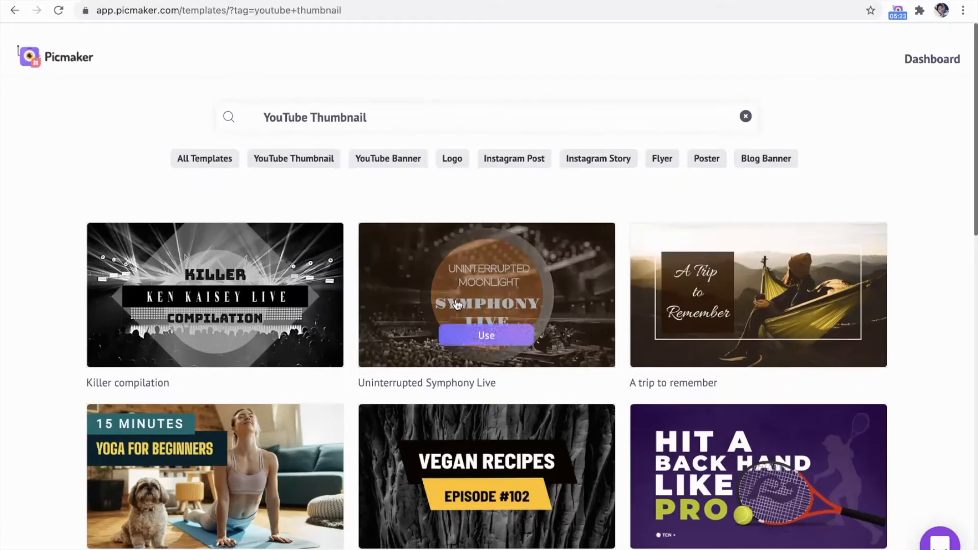
scroll(457, 304, "down", 5)
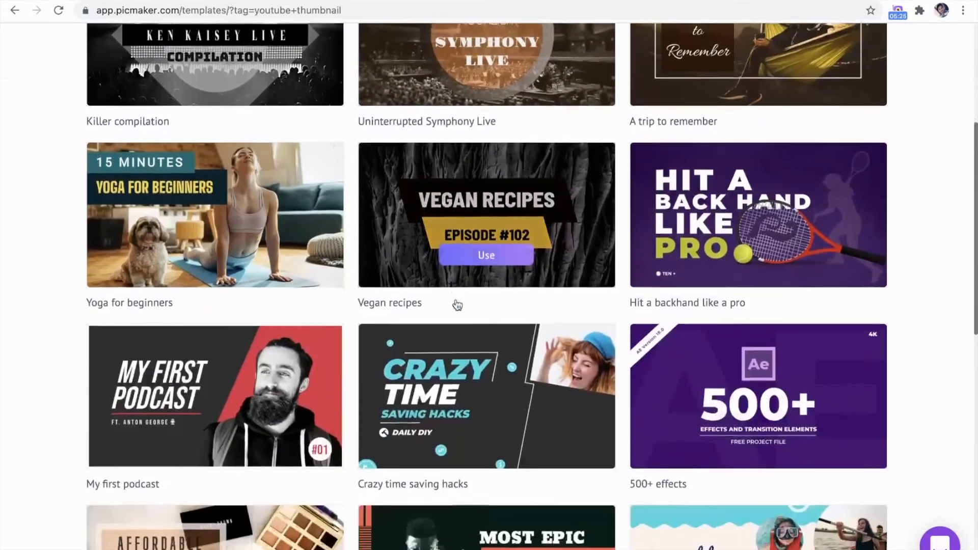
Look further through the YouTube Thumbnail templates.
scroll(457, 305, "down", 1)
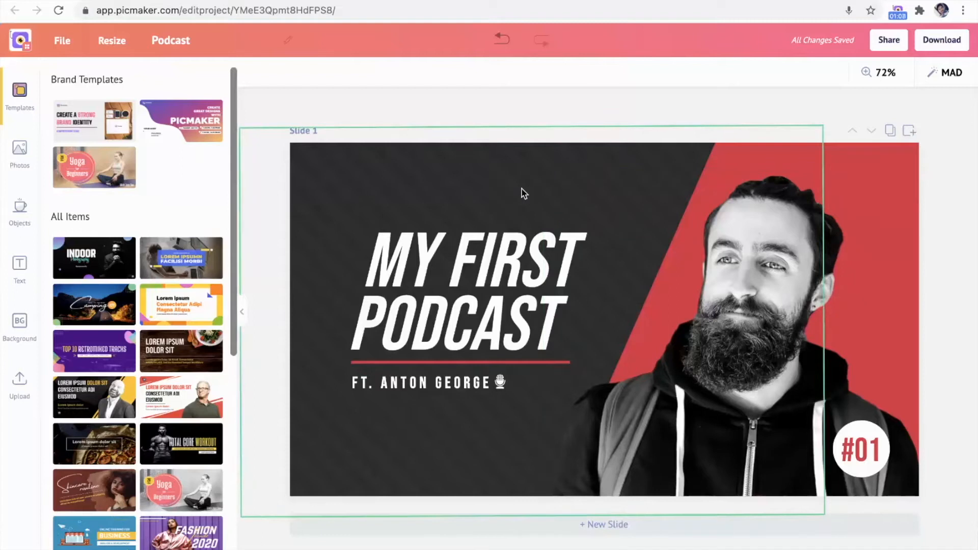
Restore the July 27, 2021, 04:06 PM version of the podcast design from its version history.
left_click(63, 41)
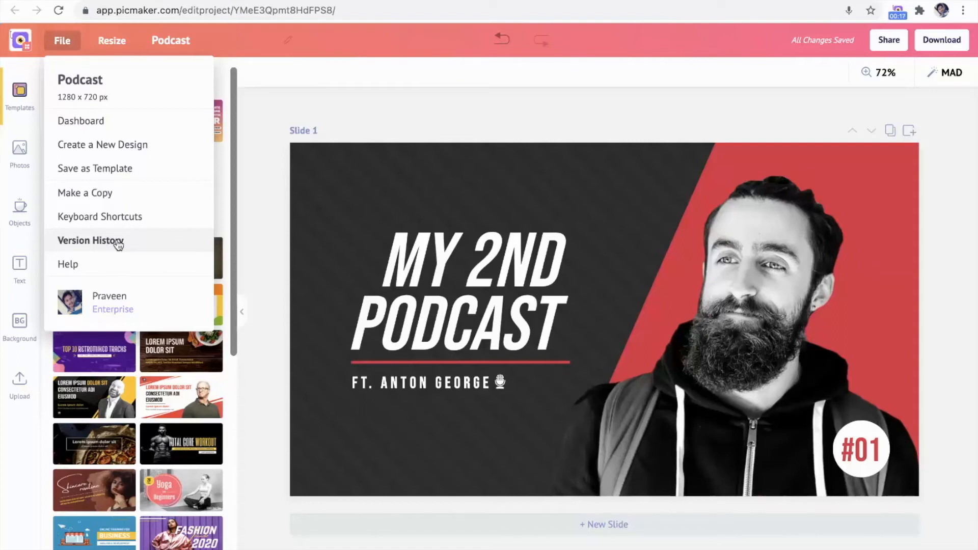
left_click(118, 241)
left_click(115, 240)
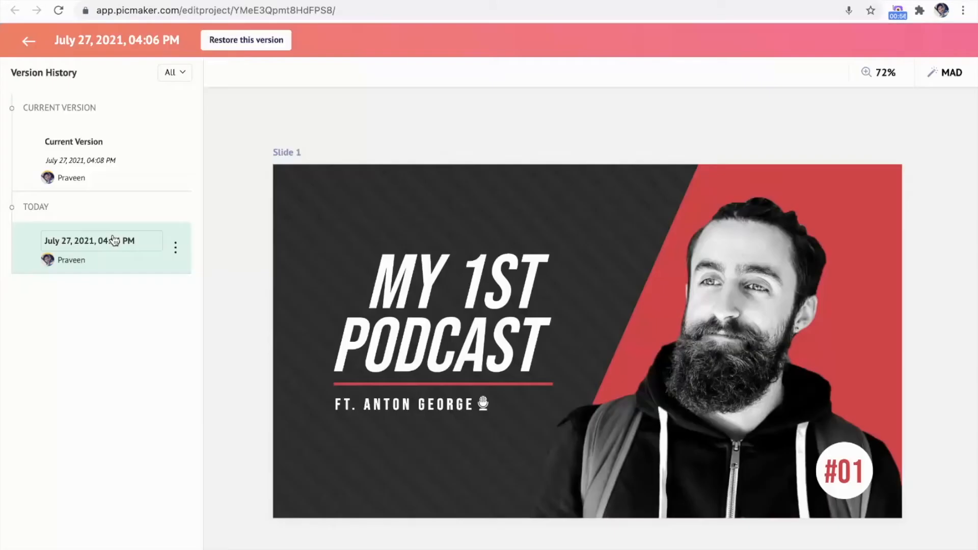
left_click(227, 44)
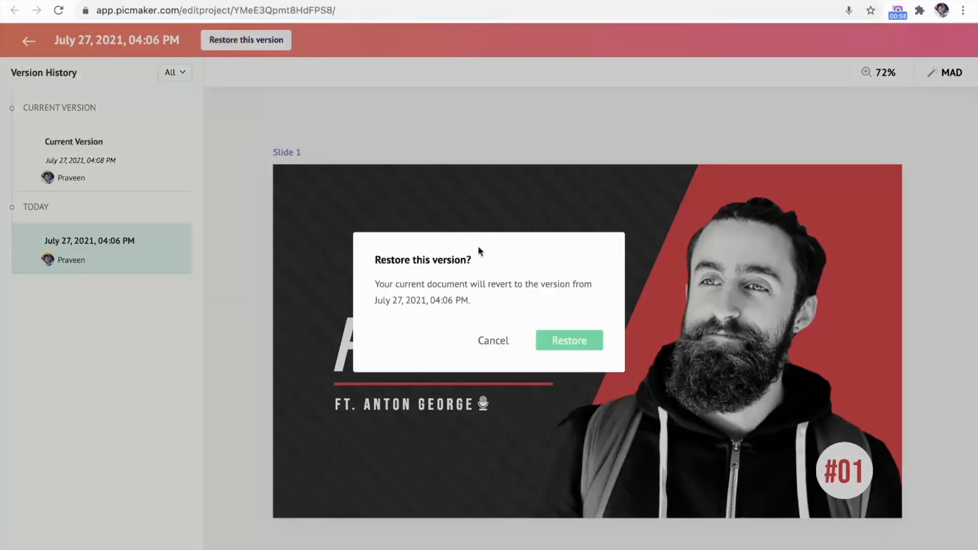
left_click(559, 337)
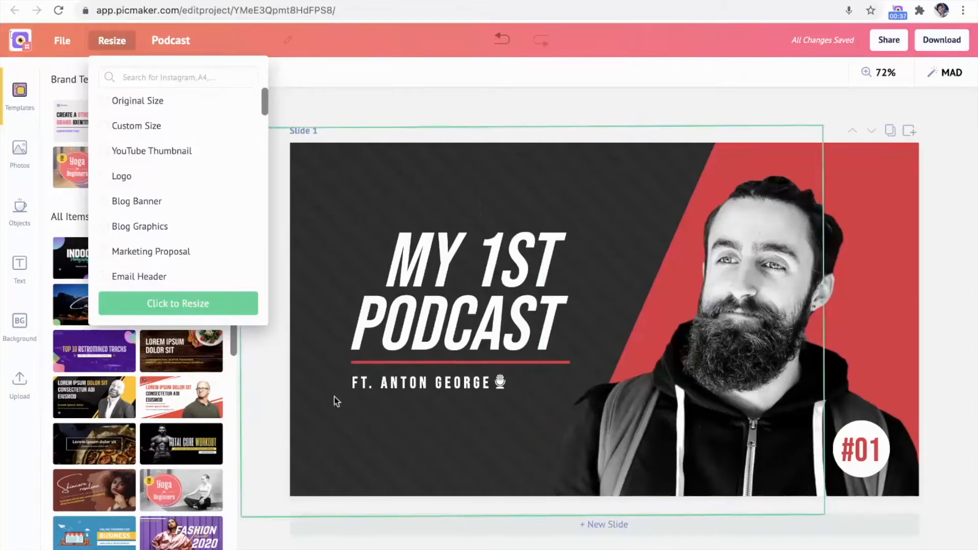
Look through the resize formats, search them for "twitter", and resize the design to Twitter Post.
scroll(194, 218, "down", 6)
scroll(194, 218, "down", 3)
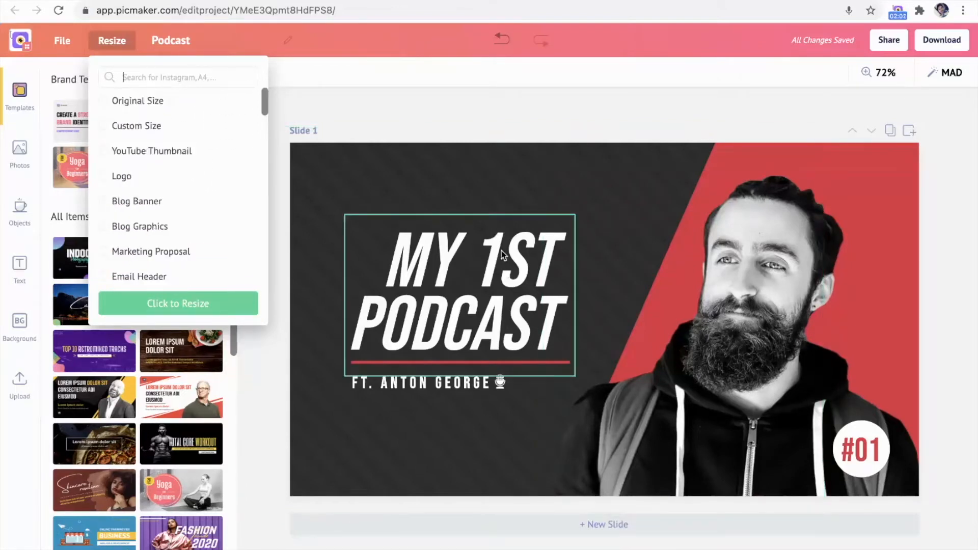
left_click(222, 74)
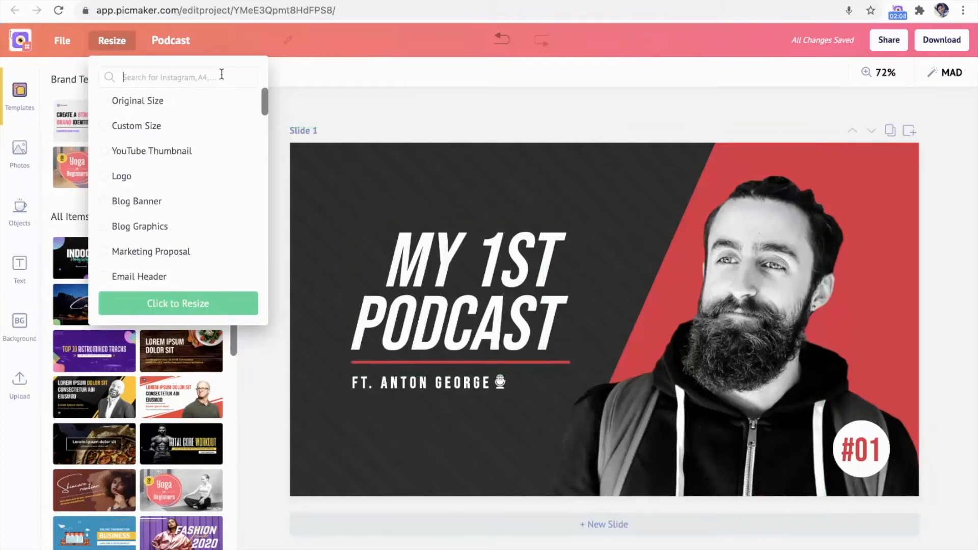
type("twitter")
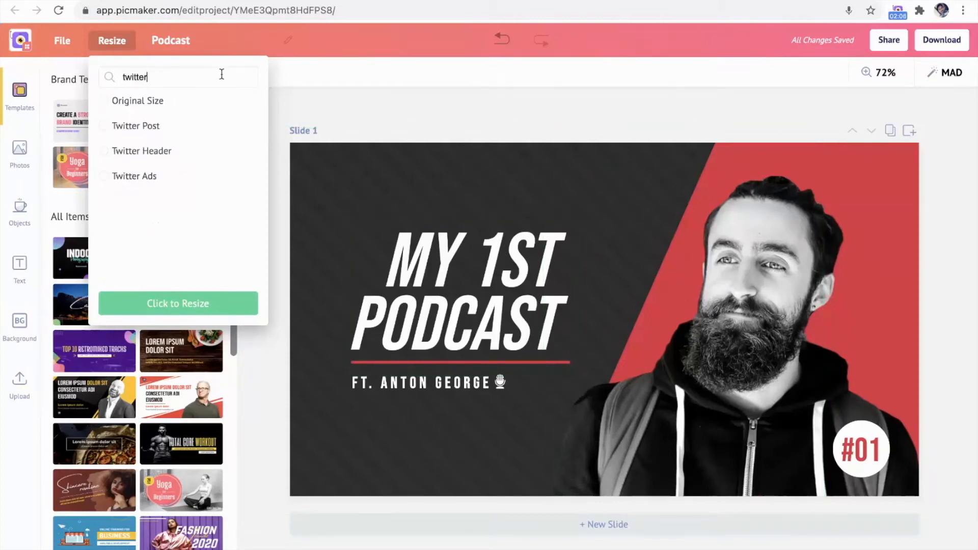
left_click(130, 126)
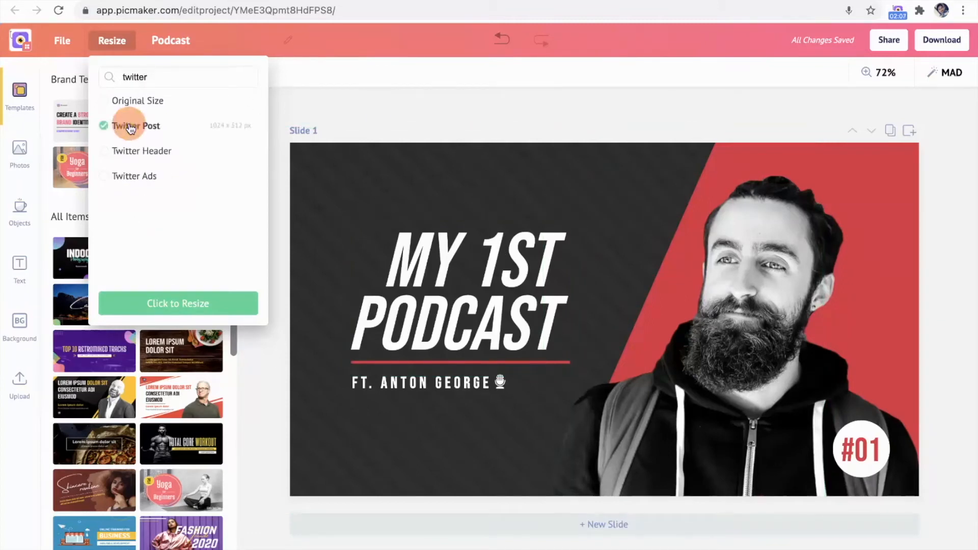
left_click(179, 305)
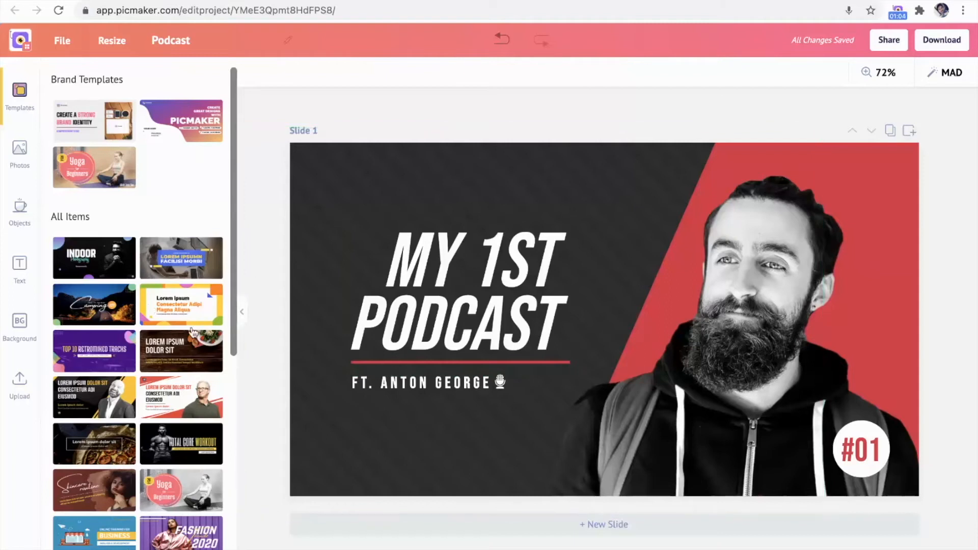
Look through the template list in the editor.
scroll(193, 332, "down", 2)
scroll(193, 332, "down", 1)
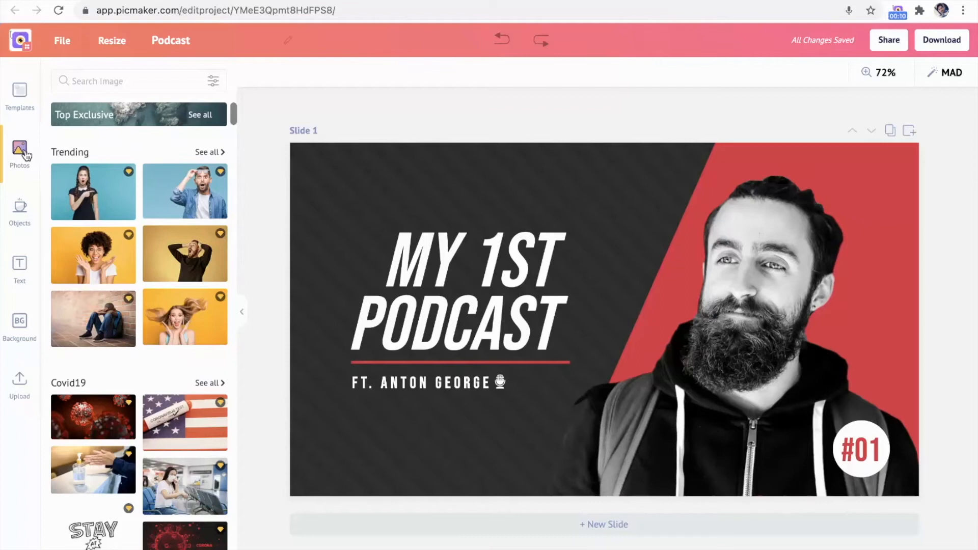
Search the stock photos for "man" and browse the matching images.
mouse_move(108, 197)
left_click(123, 84)
type("man")
key("Return")
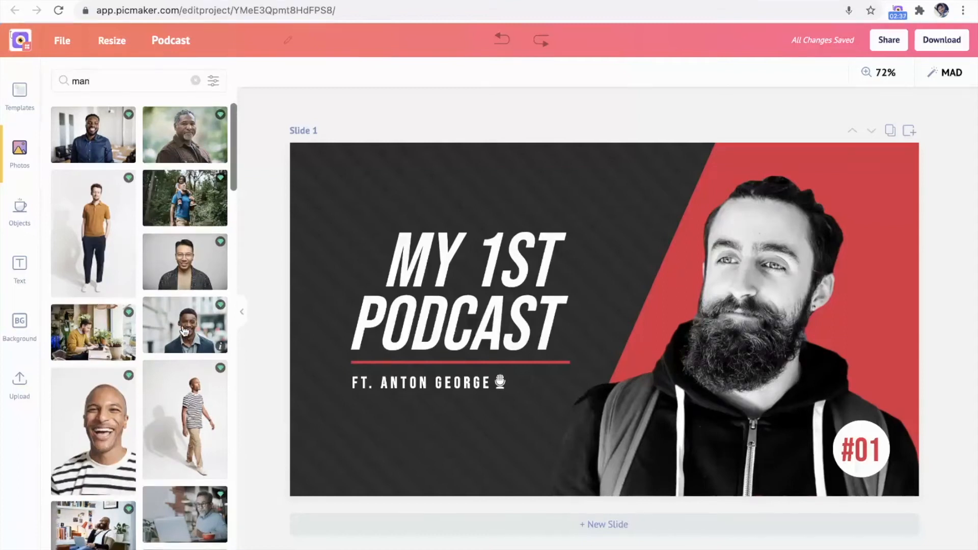
scroll(185, 331, "down", 6)
scroll(184, 331, "down", 5)
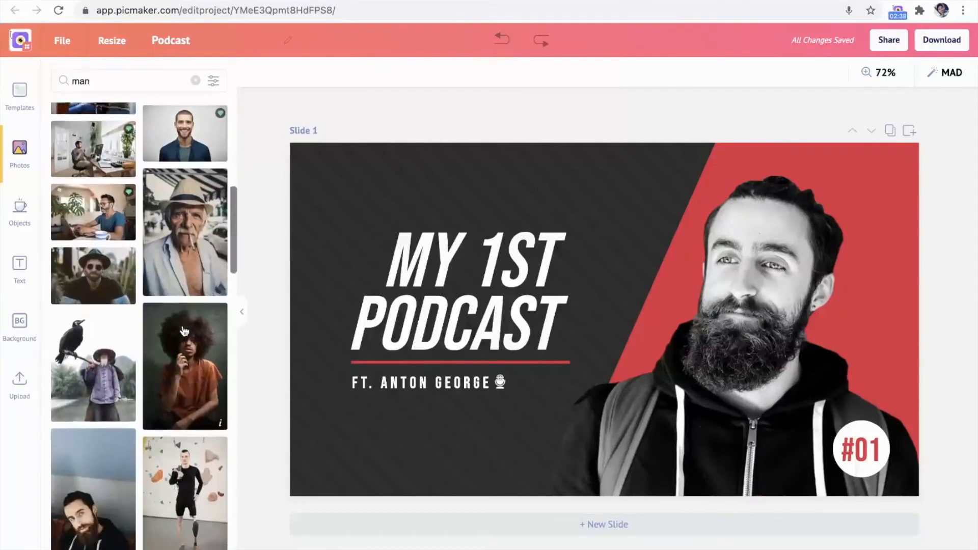
scroll(185, 332, "down", 4)
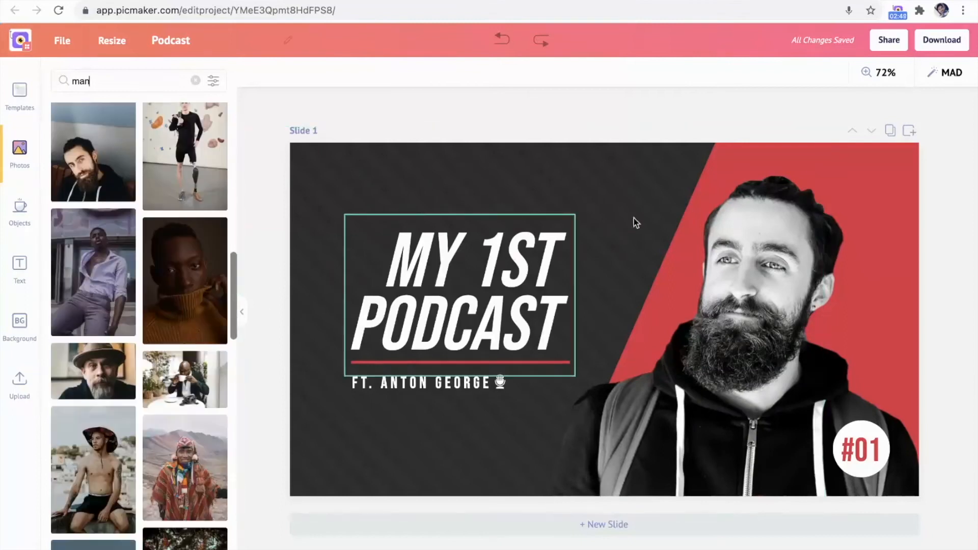
Add a second slide and place an enlarged photo of the man with glasses and crossed arms on it.
left_click(914, 132)
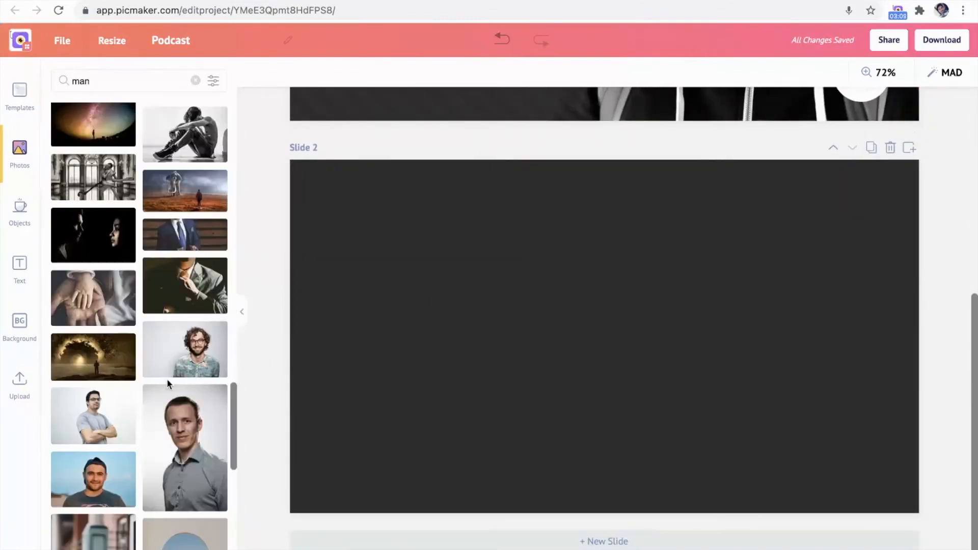
left_click(103, 421)
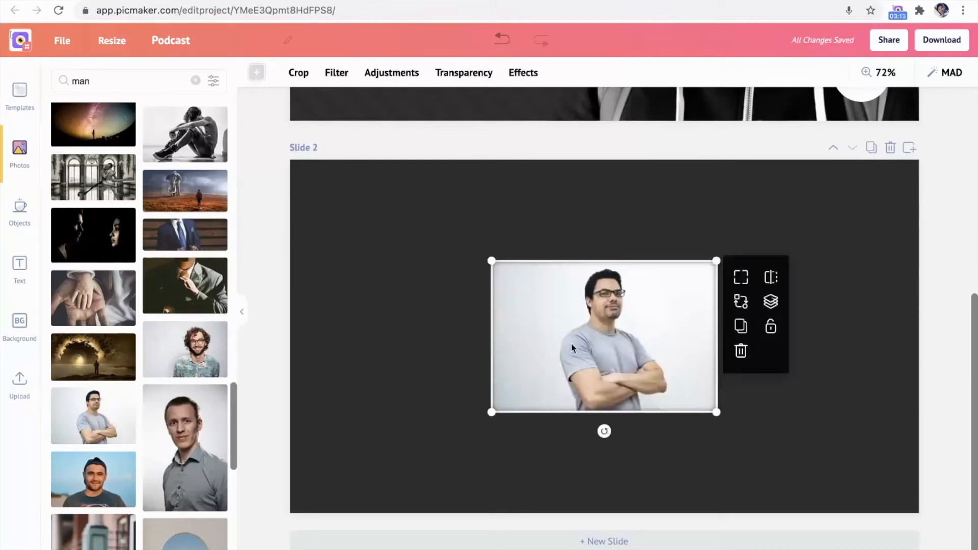
left_click(740, 278)
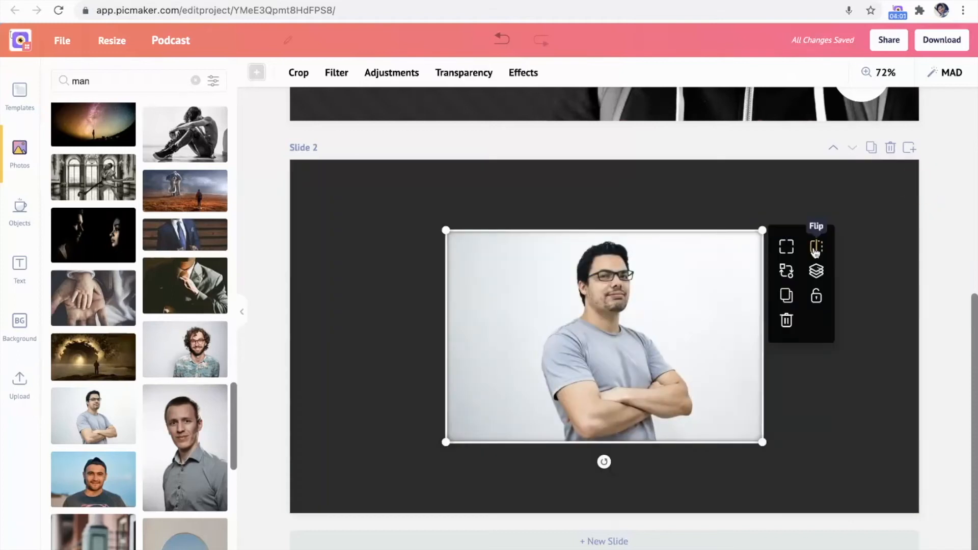
Try the Flip tool repeatedly on the photo of the man with crossed arms.
left_click(815, 248)
left_click(815, 249)
left_click(815, 249)
left_click(816, 248)
Replace the photo on slide 2 with the curly-haired man in glasses and a patterned shirt.
left_click(786, 272)
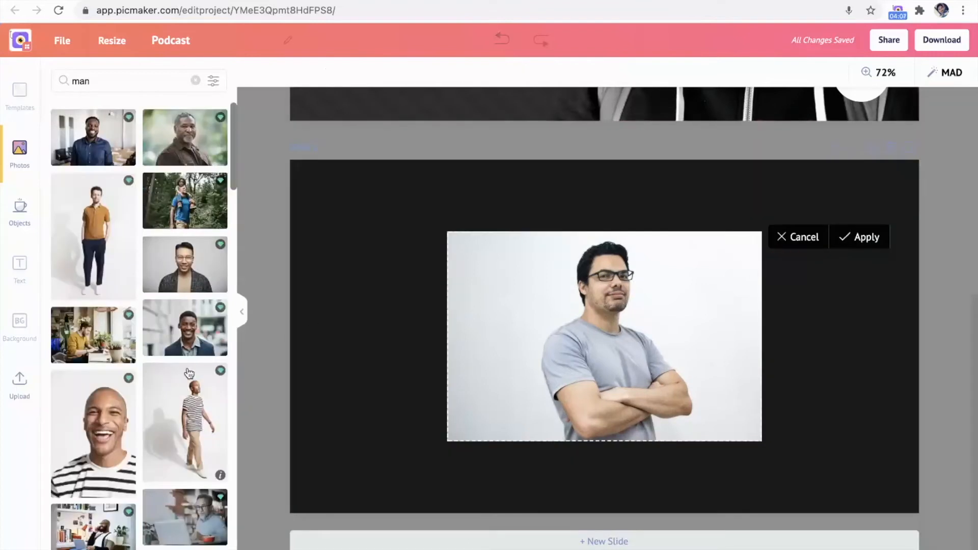
scroll(189, 373, "down", 15)
left_click(185, 266)
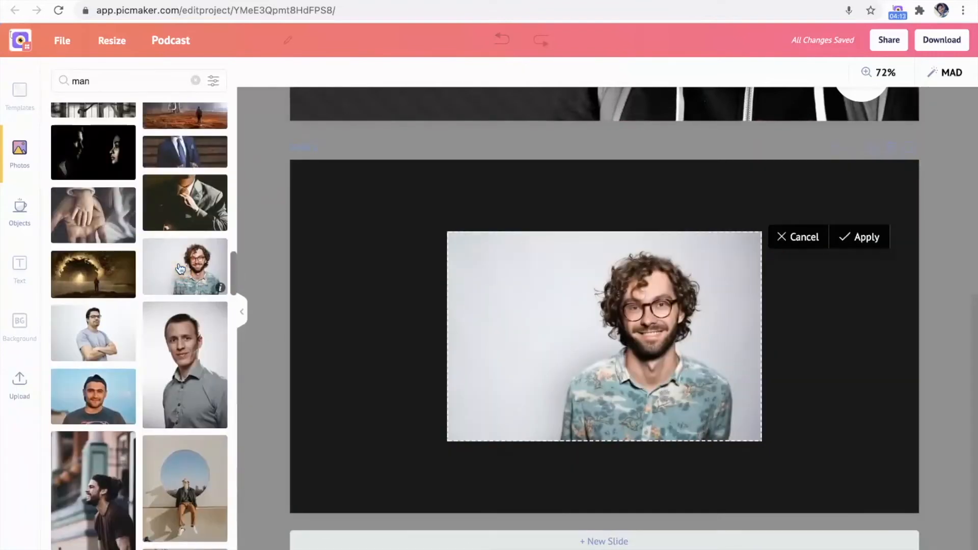
left_click(879, 248)
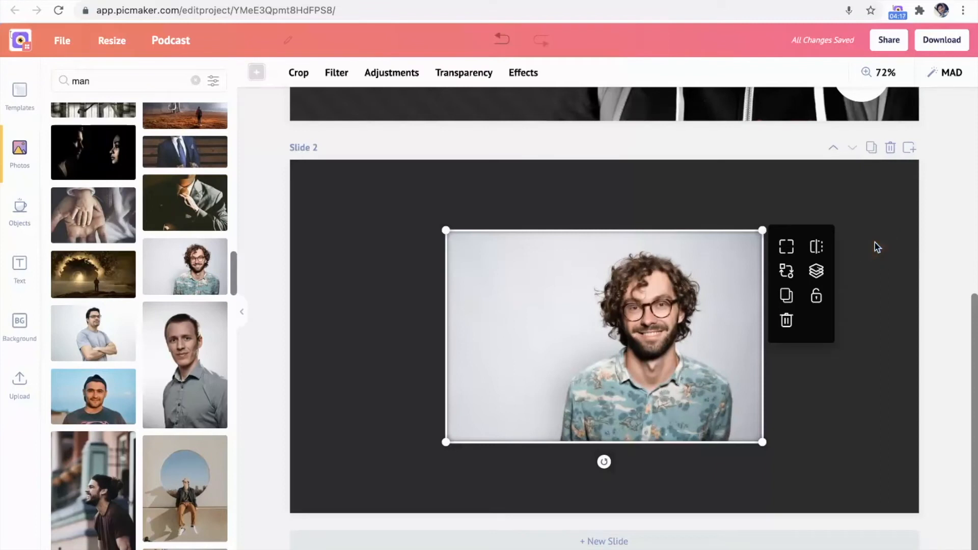
Align the photo on slide 2 using the Center and Middle alignments.
left_click(820, 275)
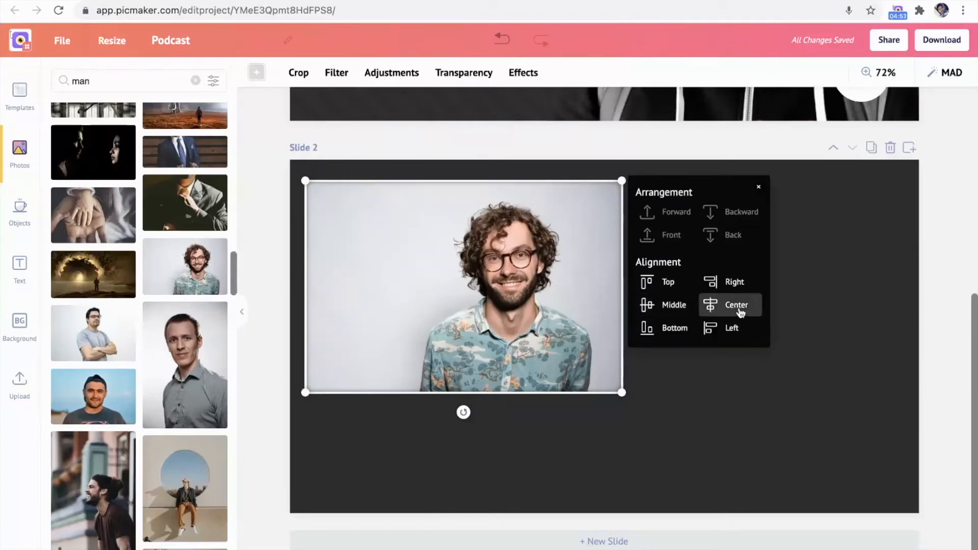
left_click(740, 311)
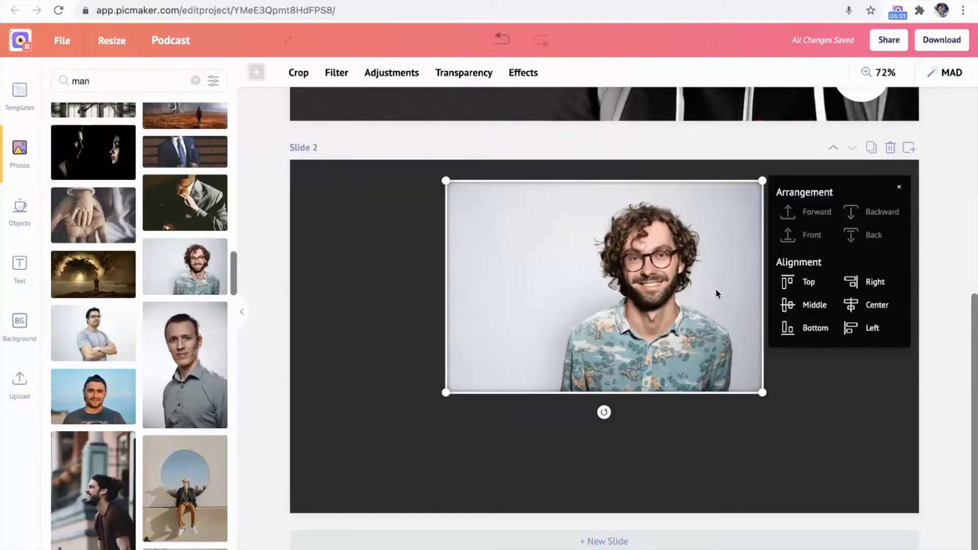
left_click(814, 308)
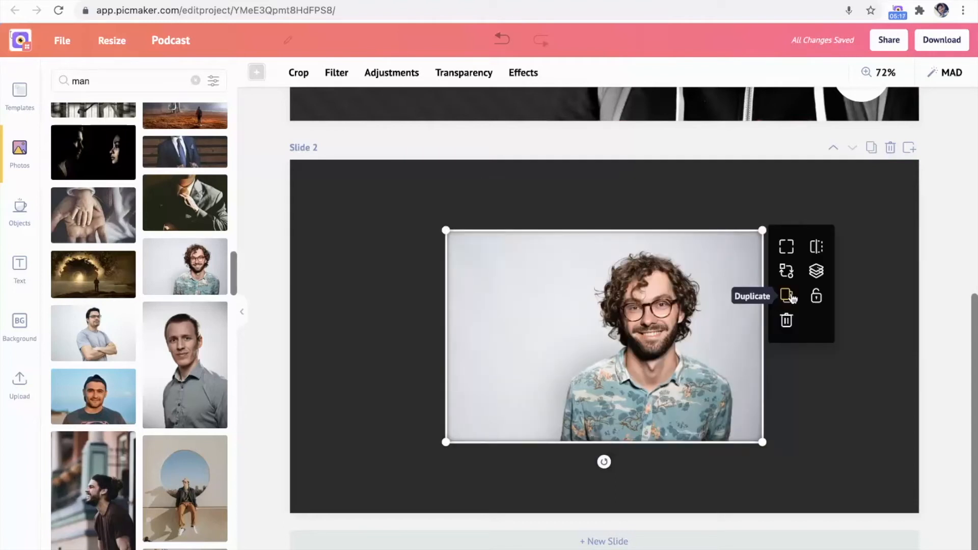
Duplicate the photo and delete the copy, and try out the photo's lock option.
left_click(791, 297)
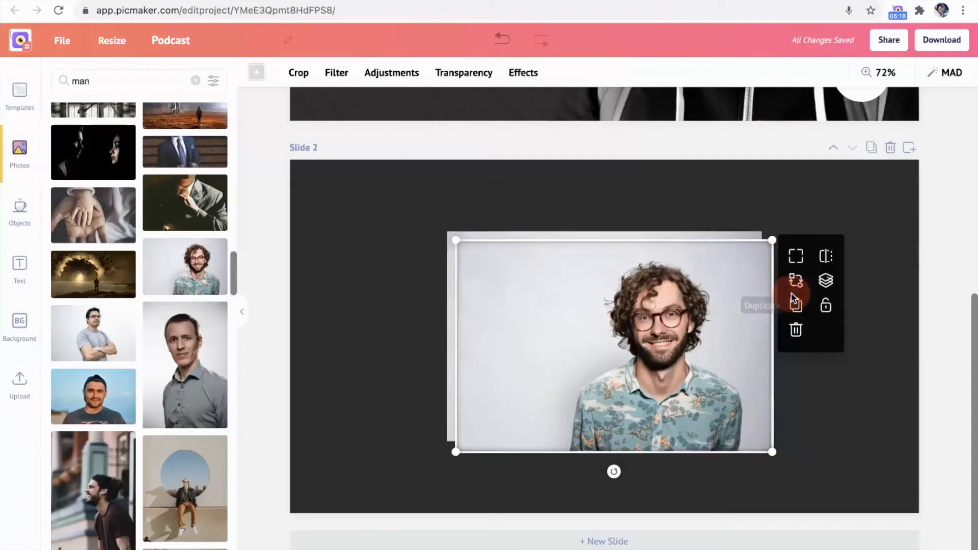
left_click(797, 330)
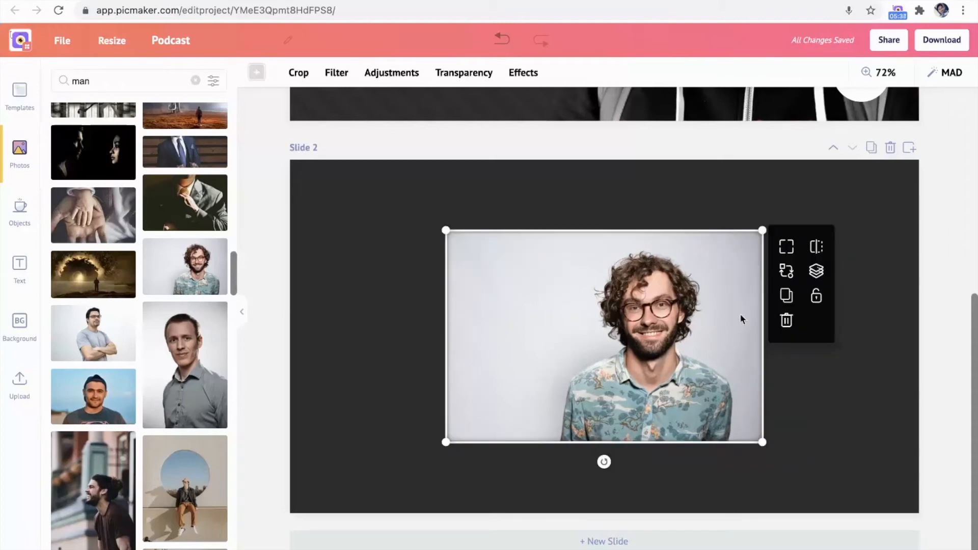
left_click(816, 296)
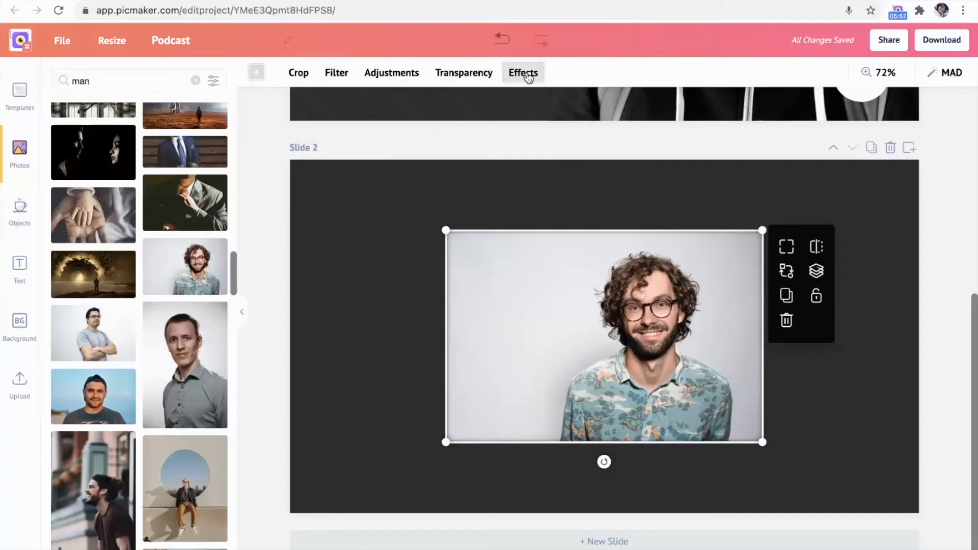
Crop a thin strip off the upper edge of the photo on slide 2.
left_click(298, 73)
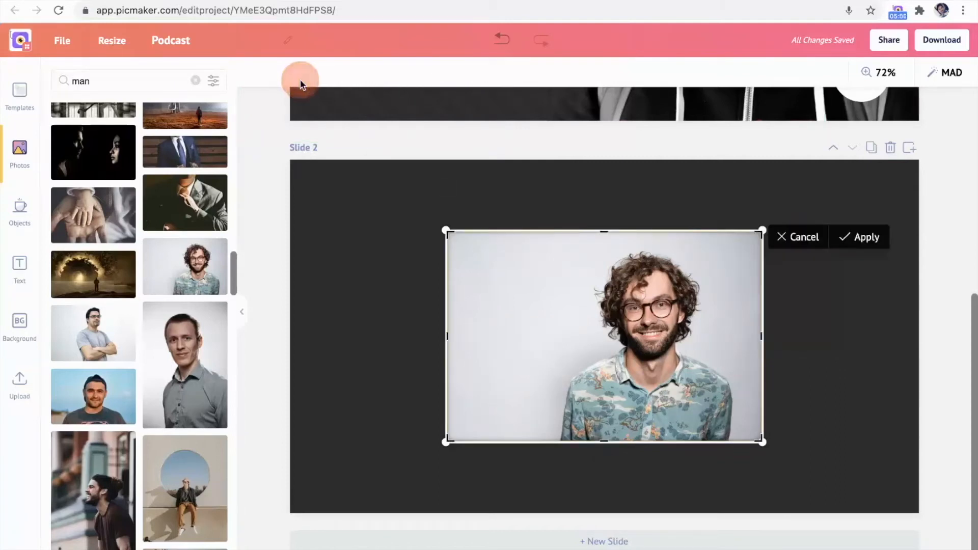
left_click_drag(604, 232, 604, 238)
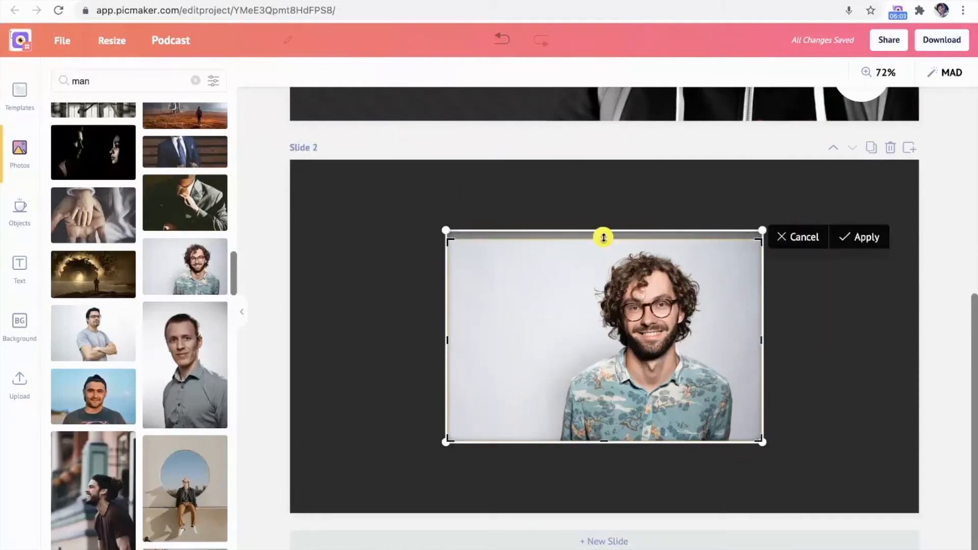
left_click(853, 238)
Try the epic, blur and summer filters on the photo, and return it to the original look.
left_click(334, 73)
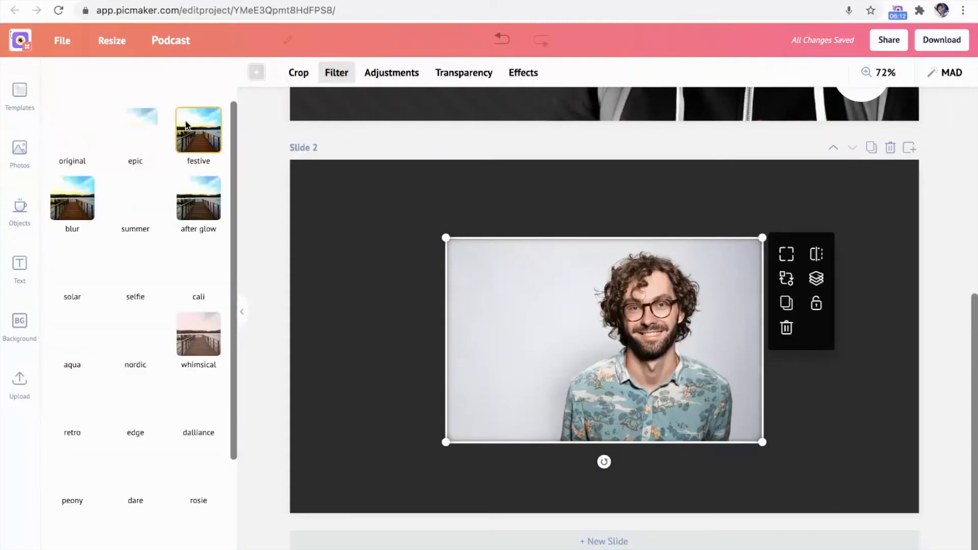
left_click(144, 132)
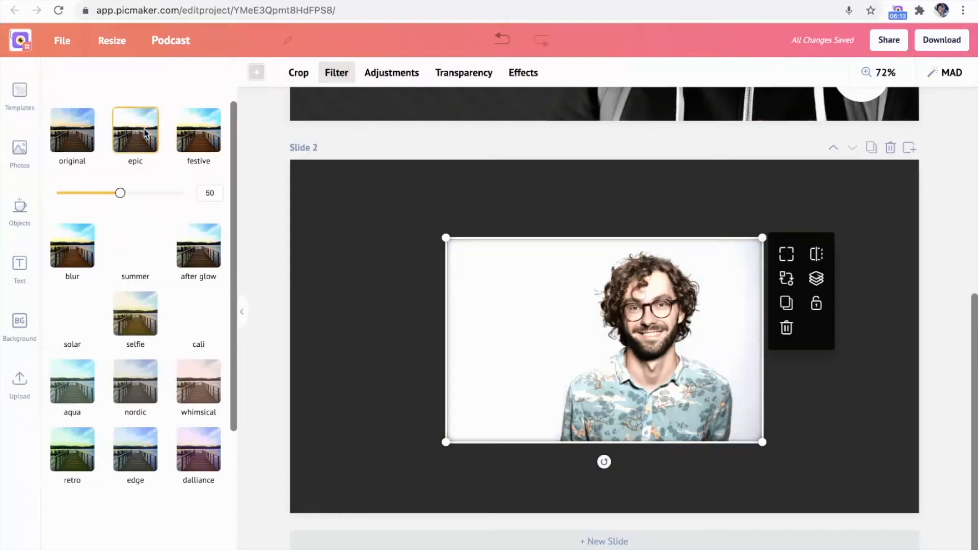
left_click(89, 235)
left_click(135, 201)
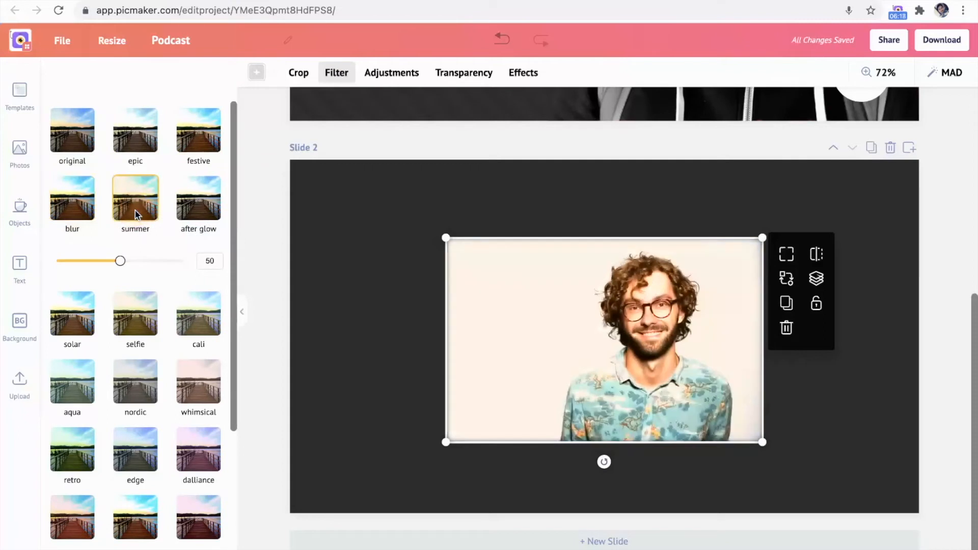
left_click(72, 137)
Try raising the photo's brightness to about 25 and its contrast slightly.
left_click(390, 73)
left_click_drag(124, 120, 143, 119)
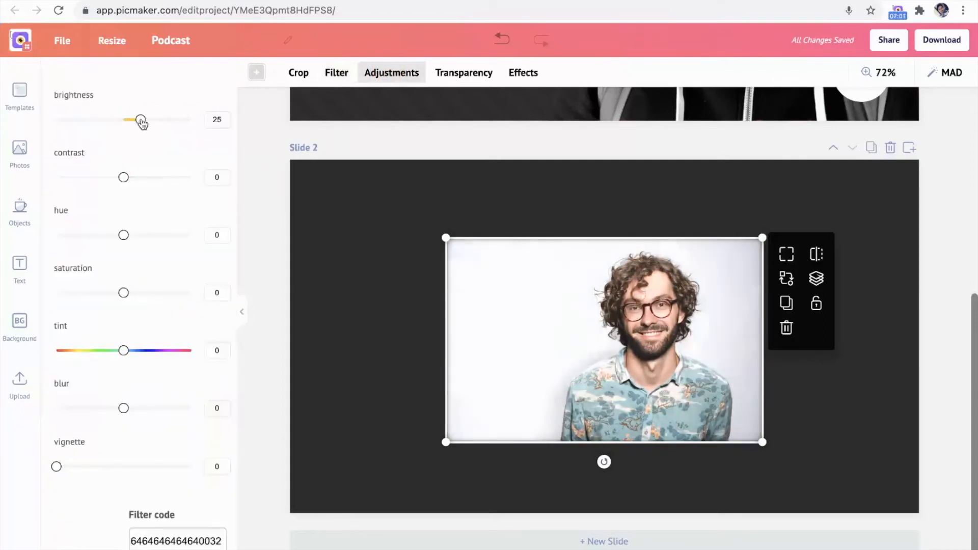
left_click_drag(124, 177, 133, 178)
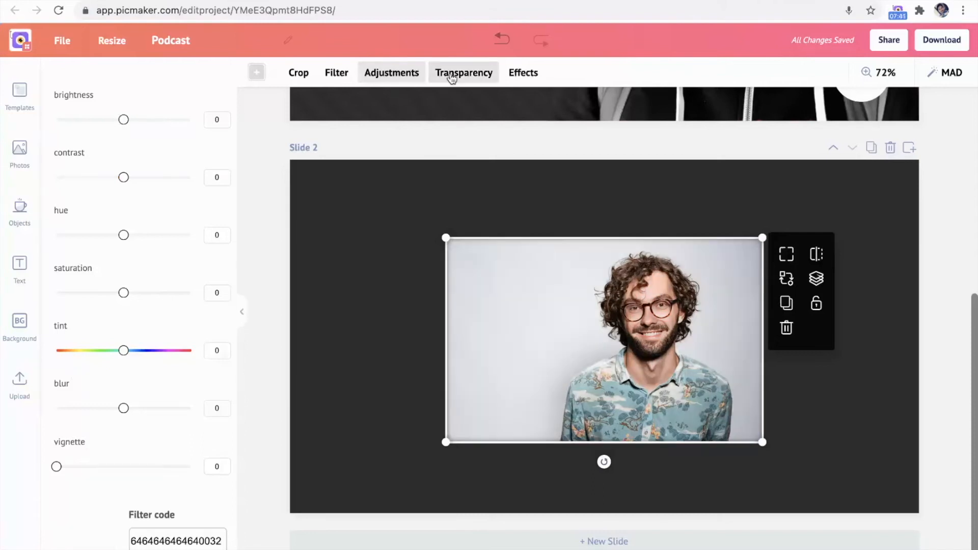
Try lowering the photo's transparency value to about 66, and bring it back to full opacity.
left_click(450, 77)
mouse_move(422, 104)
left_mouse_down()
mouse_move(367, 103)
mouse_move(412, 105)
left_mouse_up()
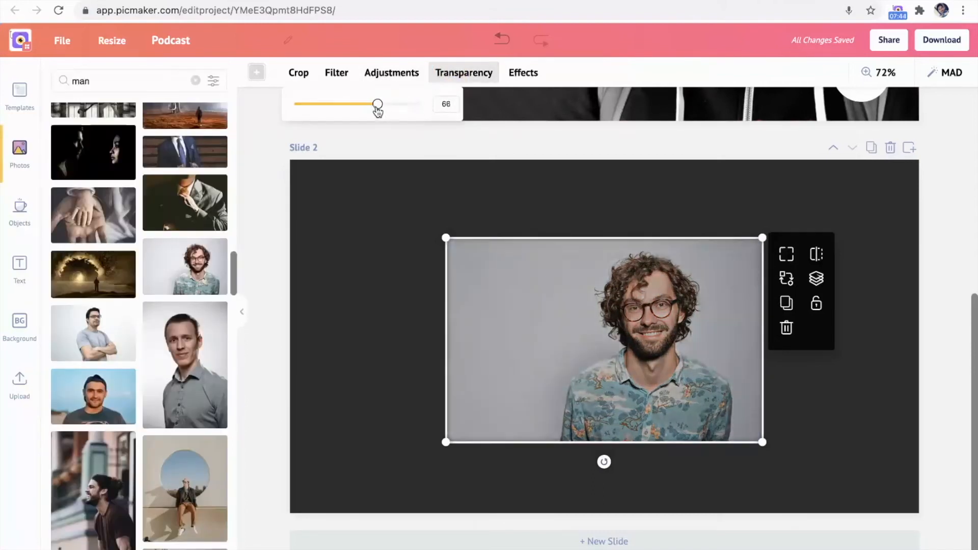
left_click_drag(376, 105, 429, 104)
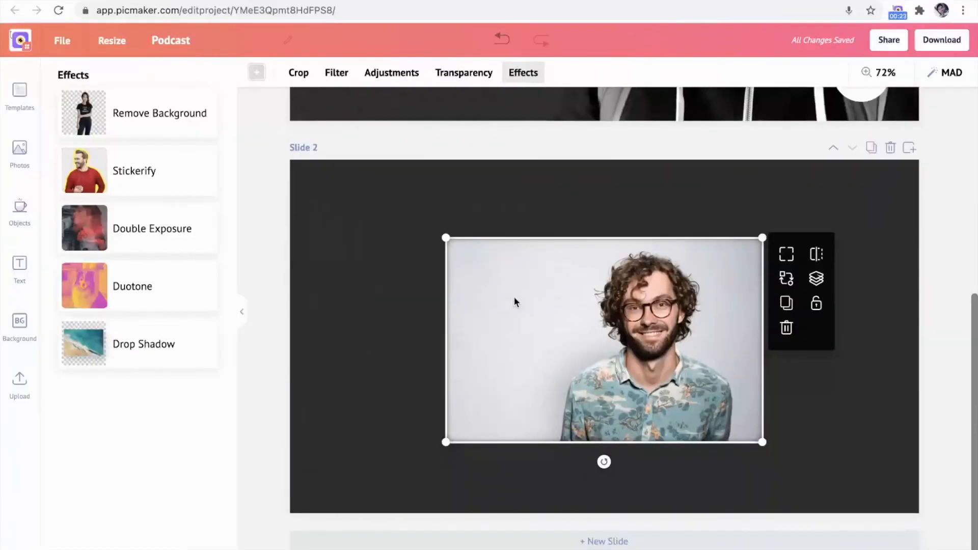
Remove the background from the photo on slide 2, keeping only the curly-haired man.
left_click(200, 116)
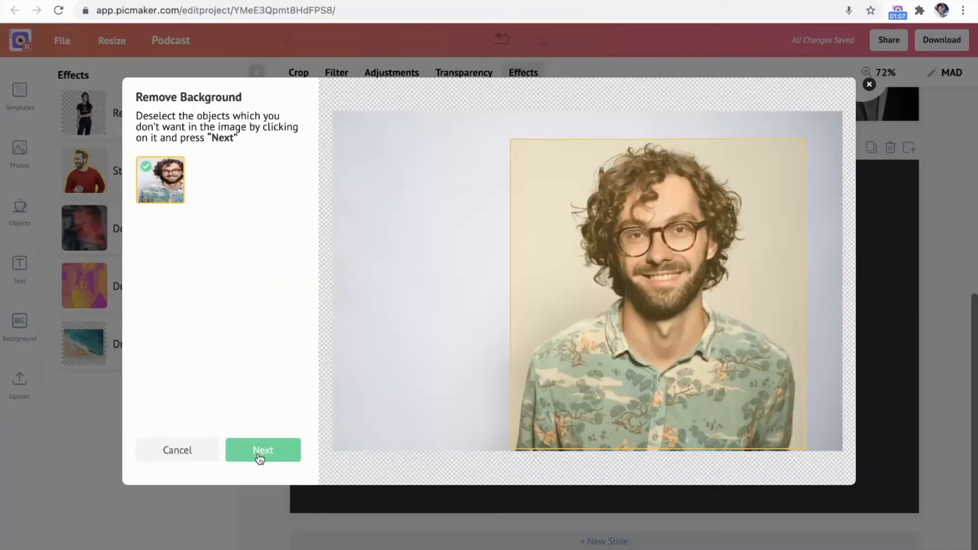
left_click(259, 453)
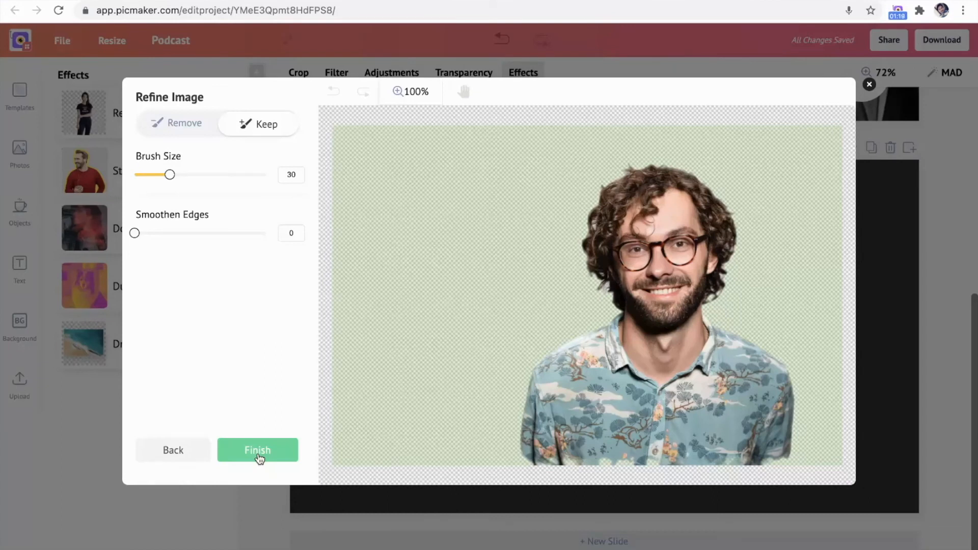
left_click(258, 451)
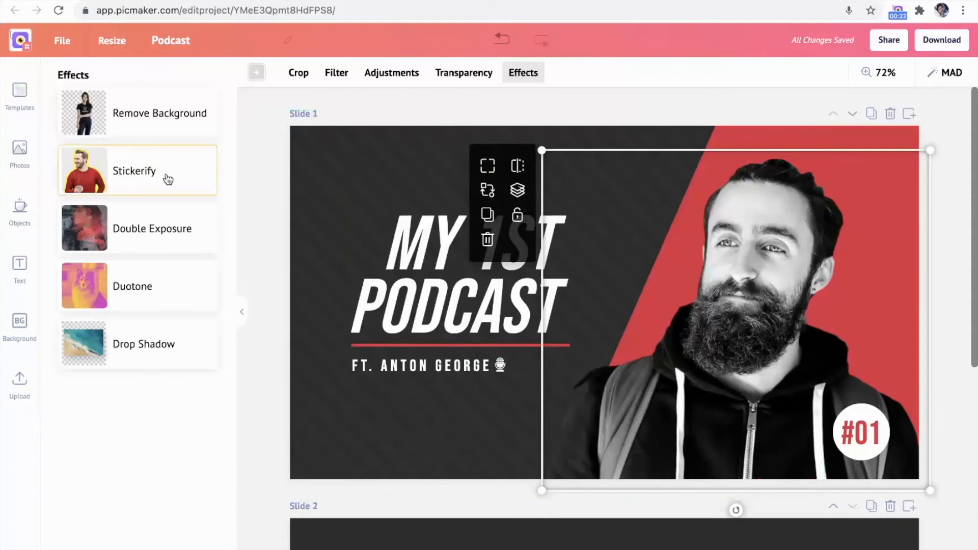
Give the bearded man's photo on slide 1 a white sticker outline with a stroke size of 6.
left_click(167, 179)
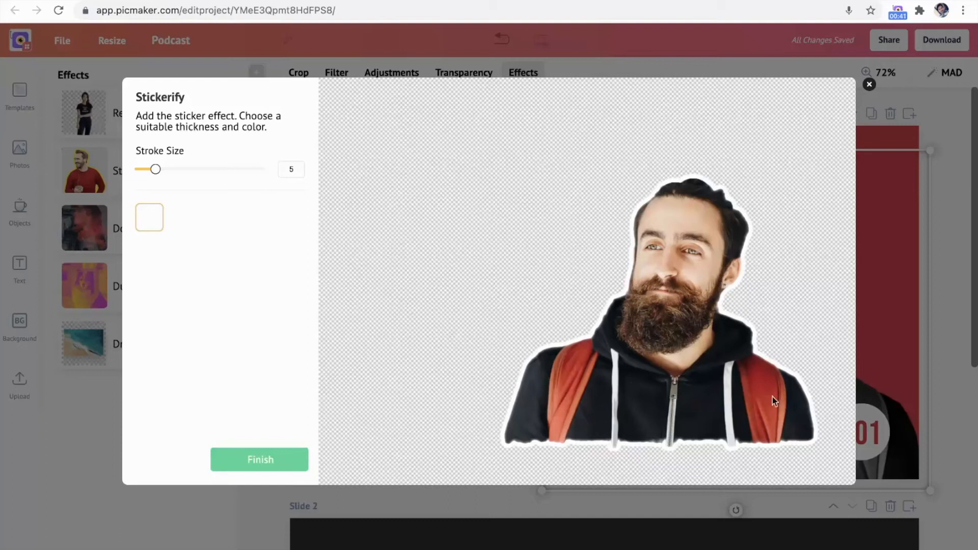
mouse_move(159, 171)
left_mouse_down()
mouse_move(181, 172)
mouse_move(162, 173)
left_mouse_up()
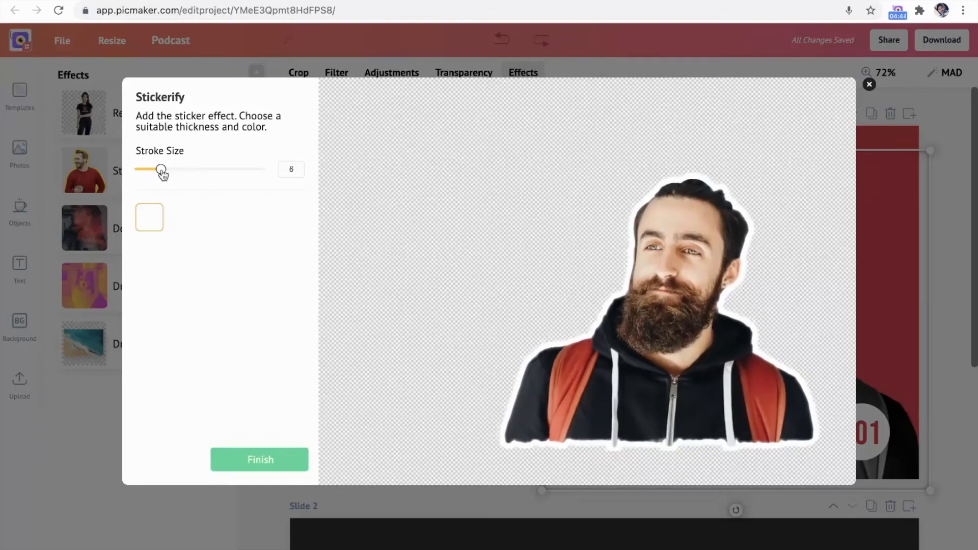
left_click(153, 217)
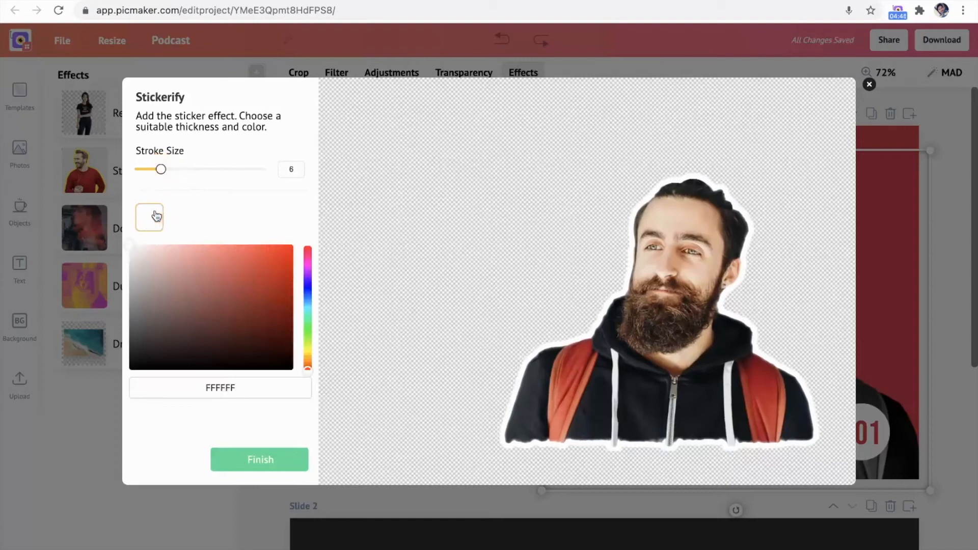
left_click(271, 459)
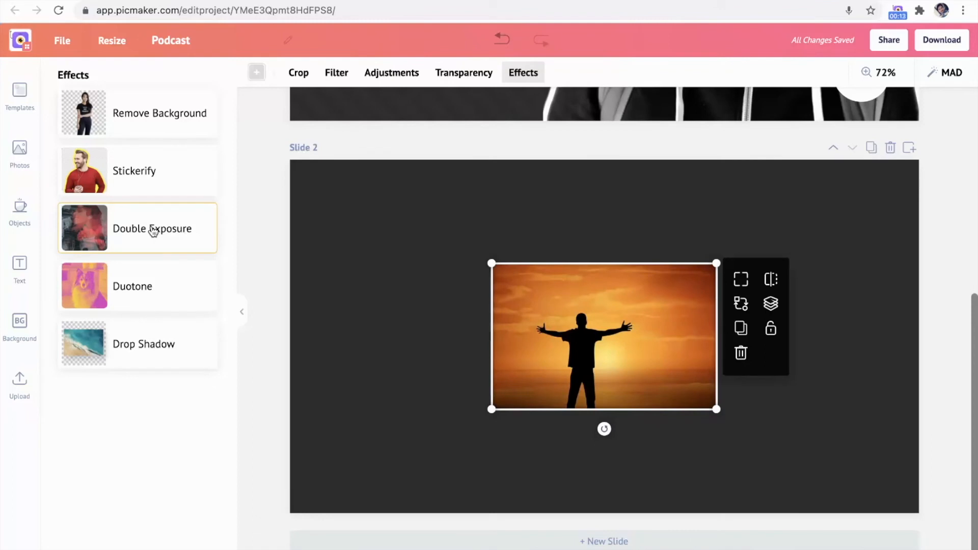
Add a double exposure to the sunset silhouette photo on slide 2, using the misty forest image with birds from a search for "trees".
left_click(153, 230)
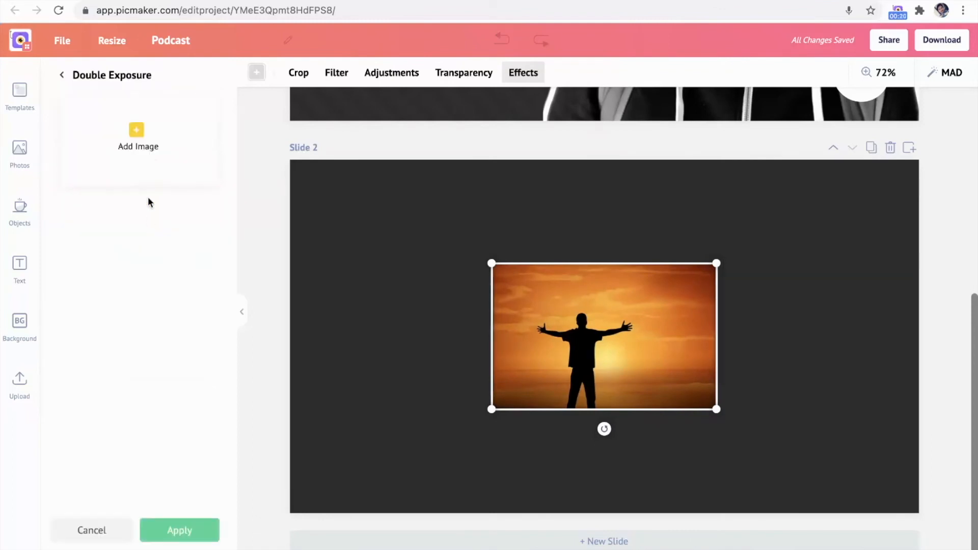
left_click(142, 137)
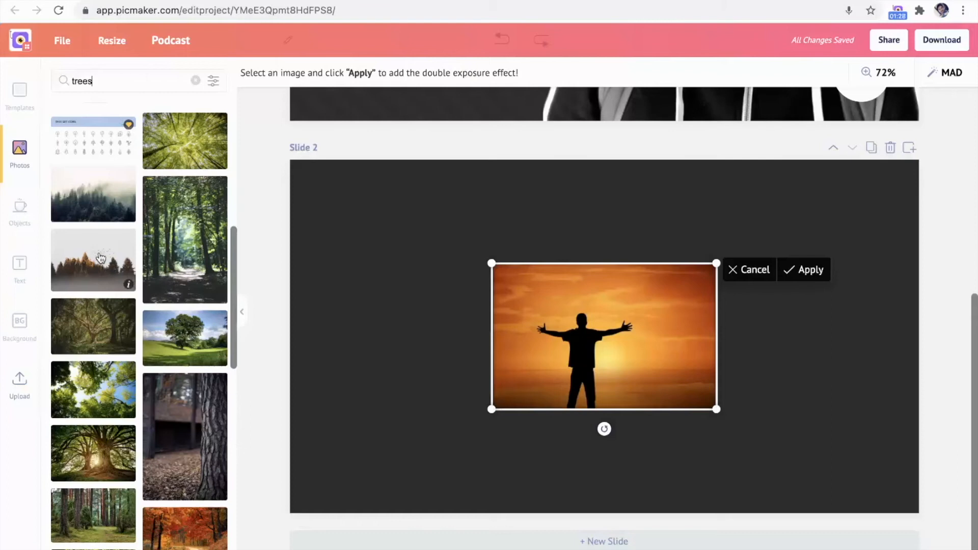
left_click(98, 258)
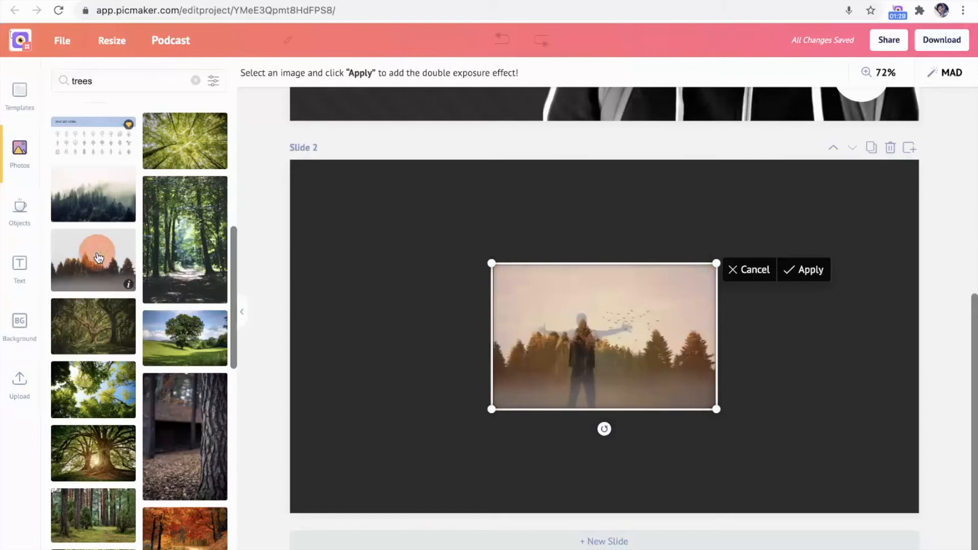
left_click(794, 278)
Try the Darken, Color Burn and Lighten blend modes on the double exposure, and settle on Screen.
left_click(170, 234)
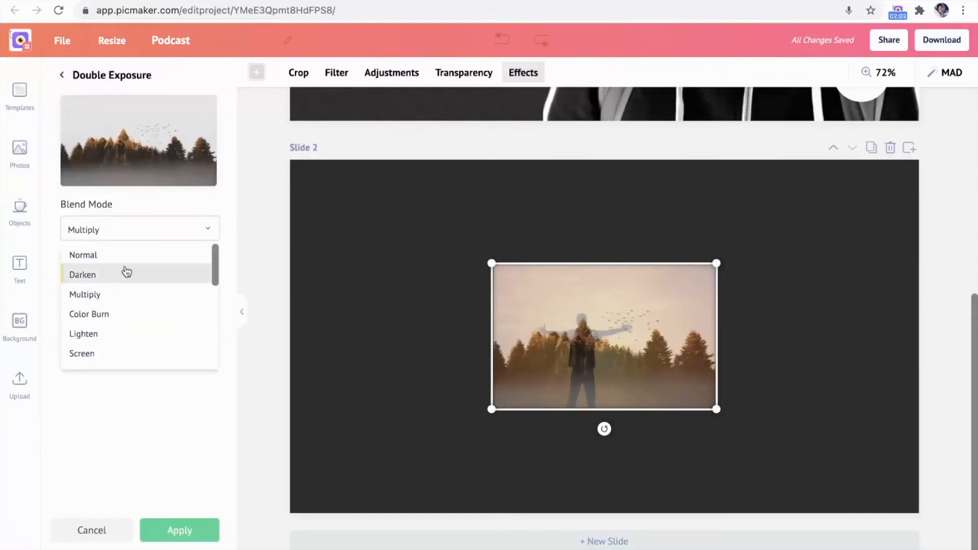
left_click(115, 275)
left_click(148, 234)
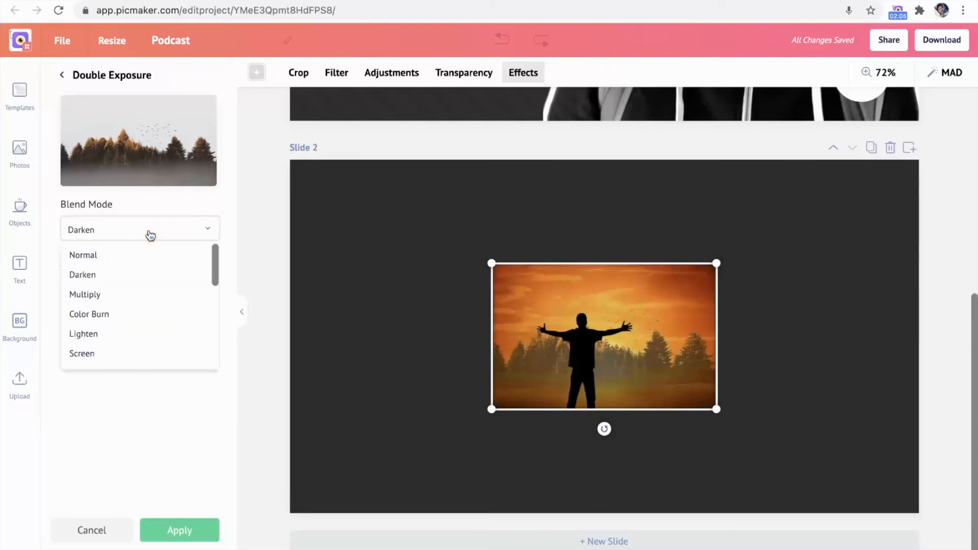
left_click(100, 315)
left_click(142, 231)
left_click(99, 334)
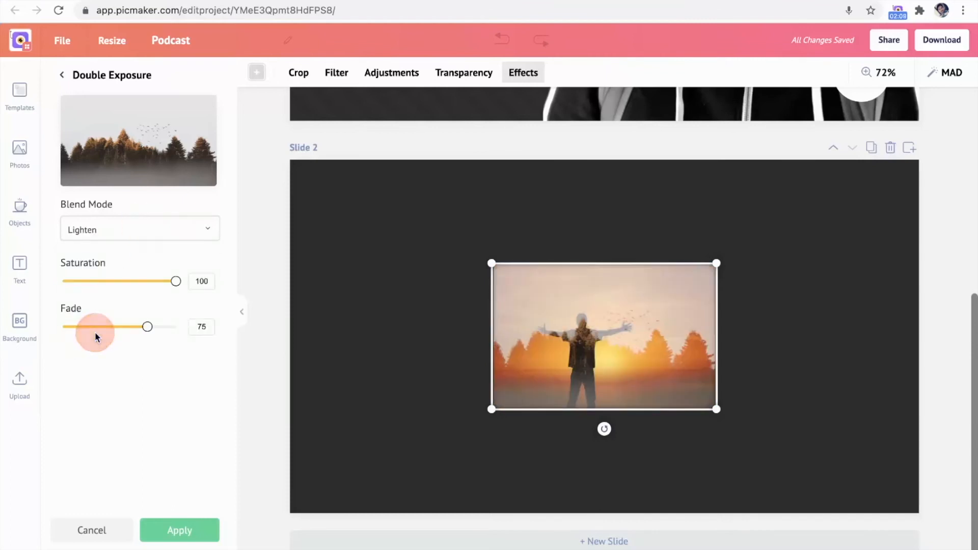
left_click(144, 235)
left_click(109, 353)
Set the double exposure's fade to 64 with saturation at 100, and apply the effect.
mouse_move(176, 281)
left_mouse_down()
mouse_move(129, 281)
mouse_move(191, 281)
left_mouse_up()
mouse_move(147, 326)
left_mouse_down()
mouse_move(161, 326)
mouse_move(107, 326)
mouse_move(134, 326)
left_mouse_up()
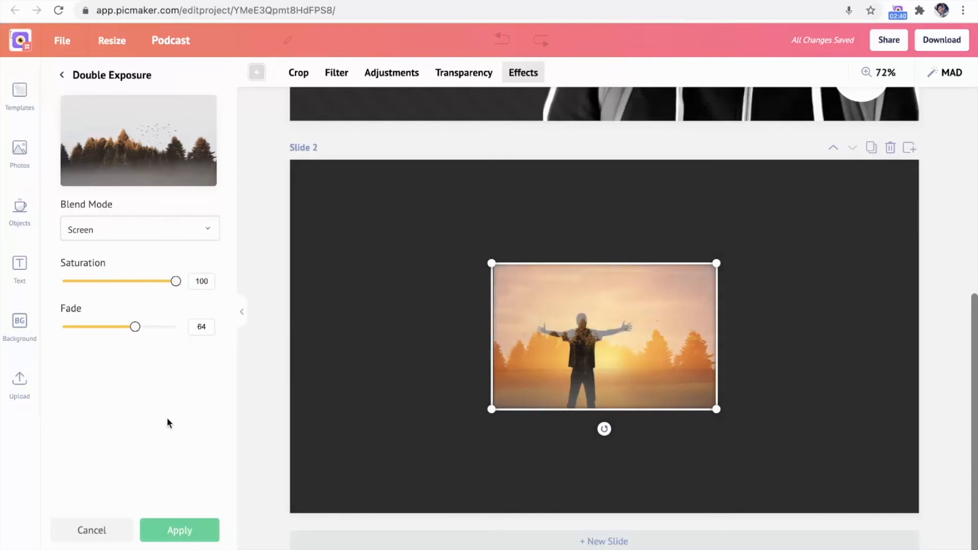
left_click(182, 526)
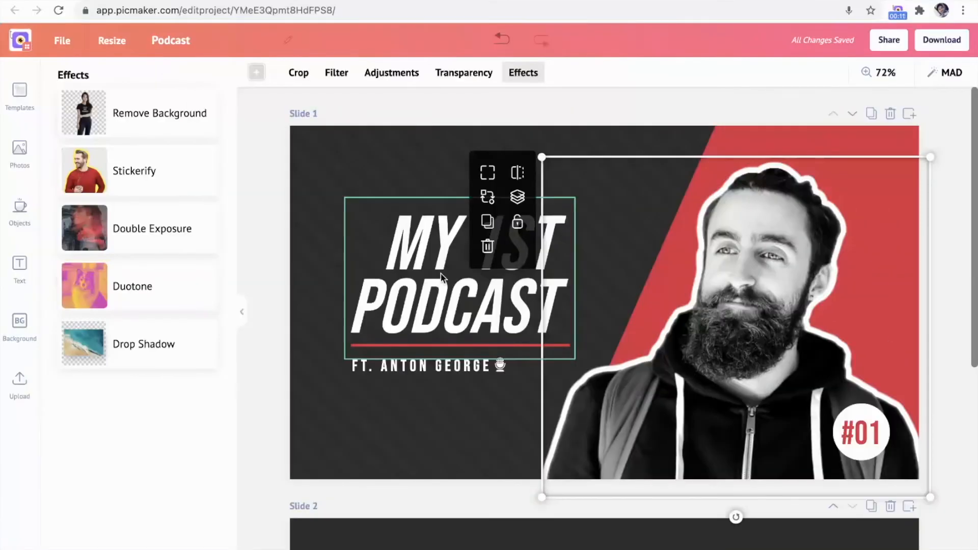
Choose the DT-12 duotone effect for the bearded man's photo on slide 1.
left_click(189, 292)
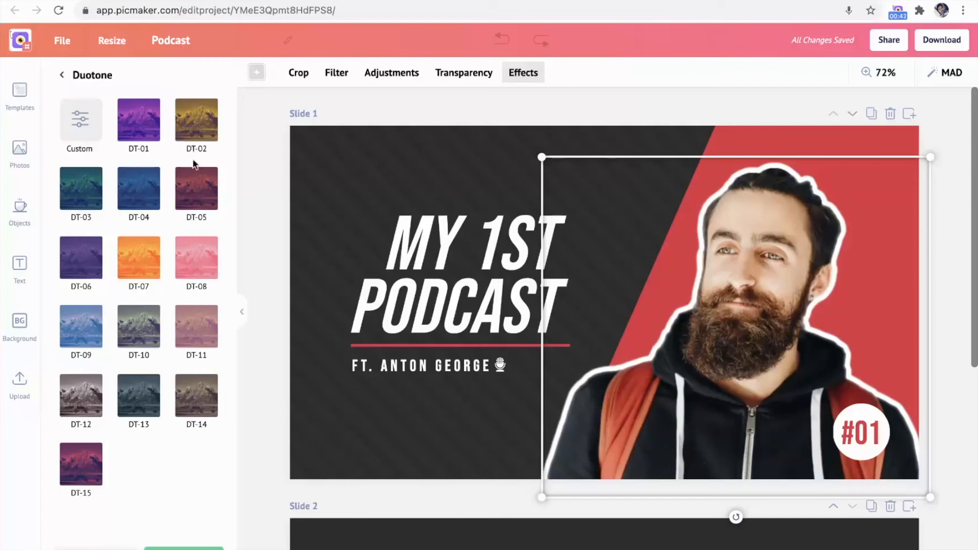
left_click(83, 396)
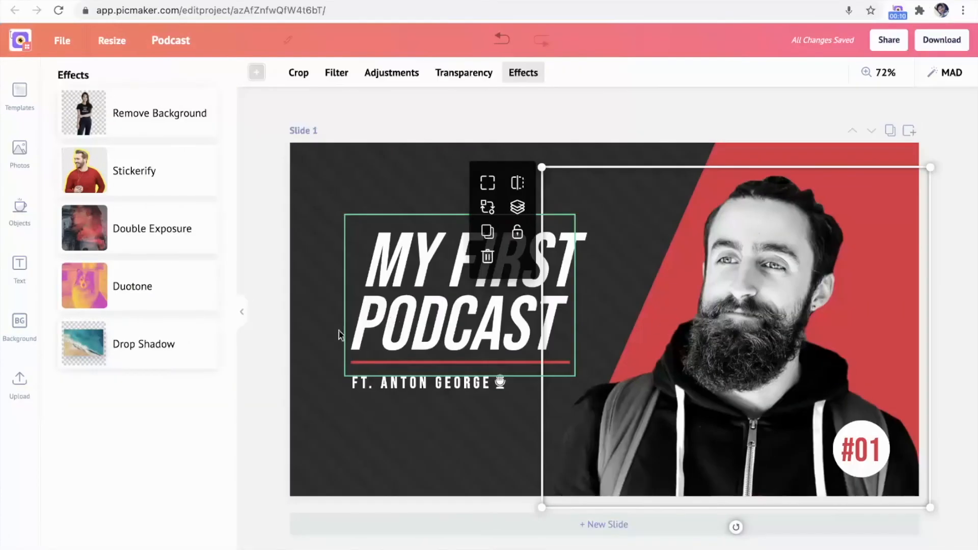
Apply a black drop shadow to the bearded man's photo with angle 74, distance 19, opacity 23 and blur 21.
left_click(170, 344)
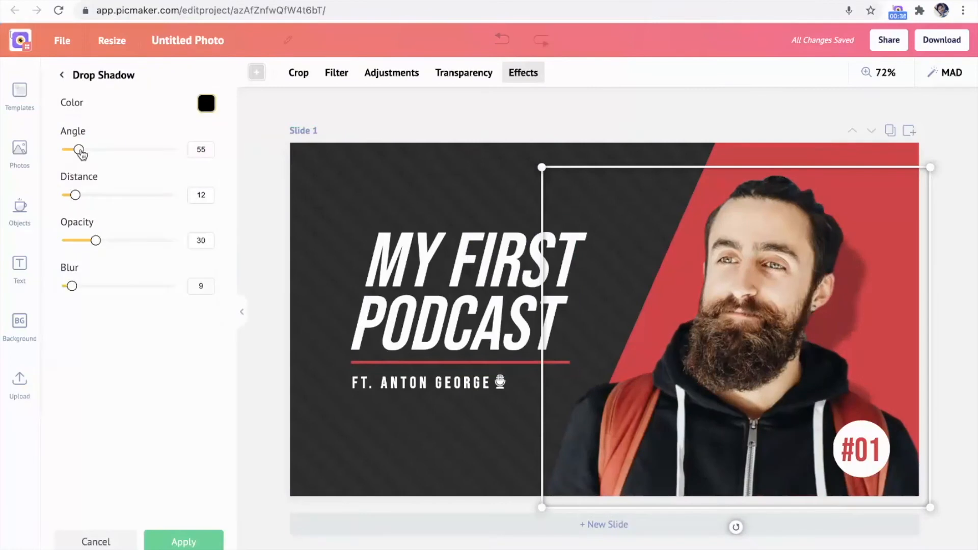
left_click_drag(82, 153, 85, 151)
left_click_drag(76, 198, 84, 195)
left_click_drag(98, 242, 89, 243)
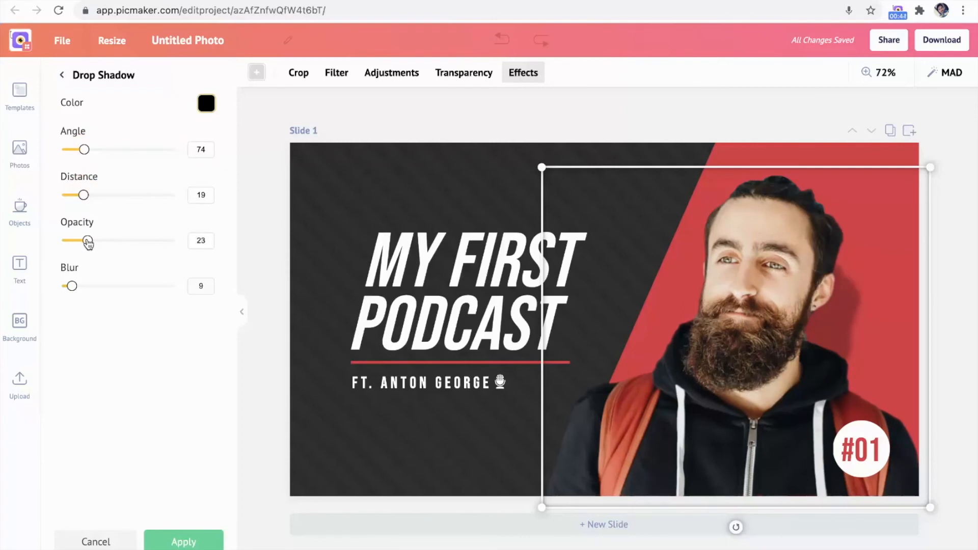
left_click_drag(72, 286, 87, 287)
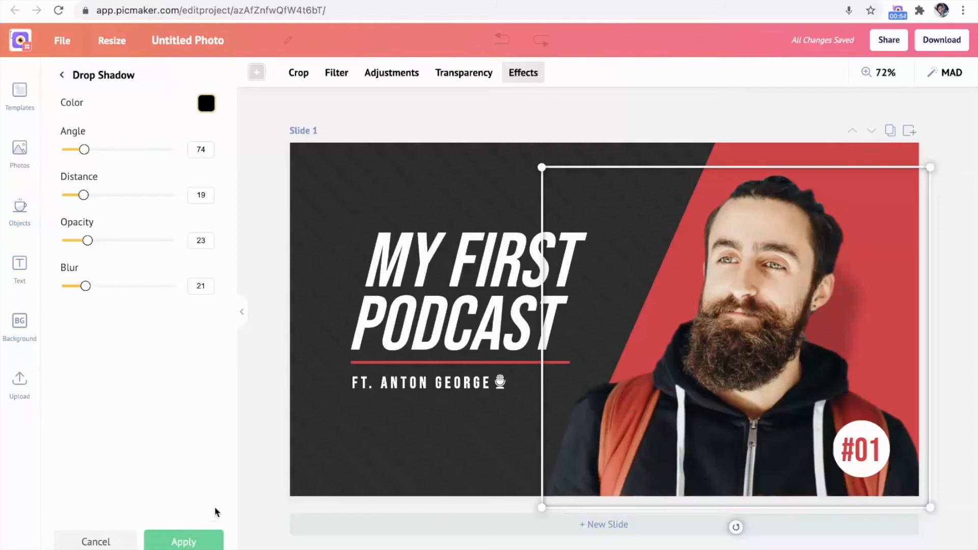
left_click(197, 542)
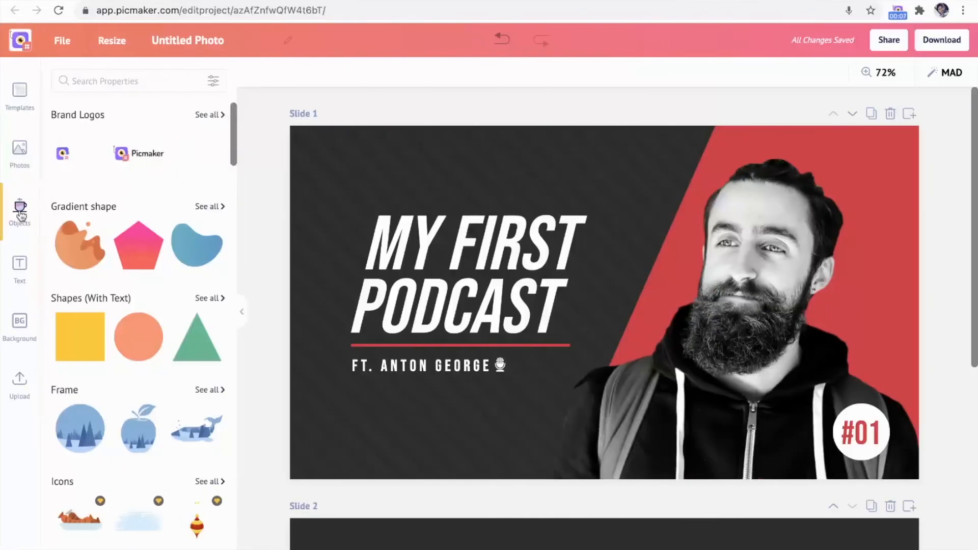
Add a circular frame to slide 2 and place the uploaded color overlay photo in it.
mouse_move(140, 164)
left_click(79, 433)
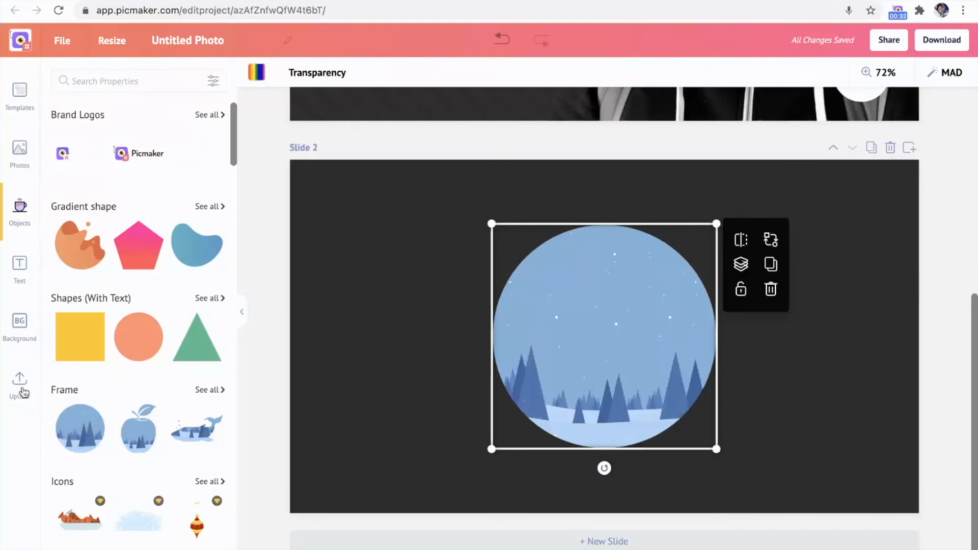
left_click(22, 392)
scroll(159, 395, "down", 3)
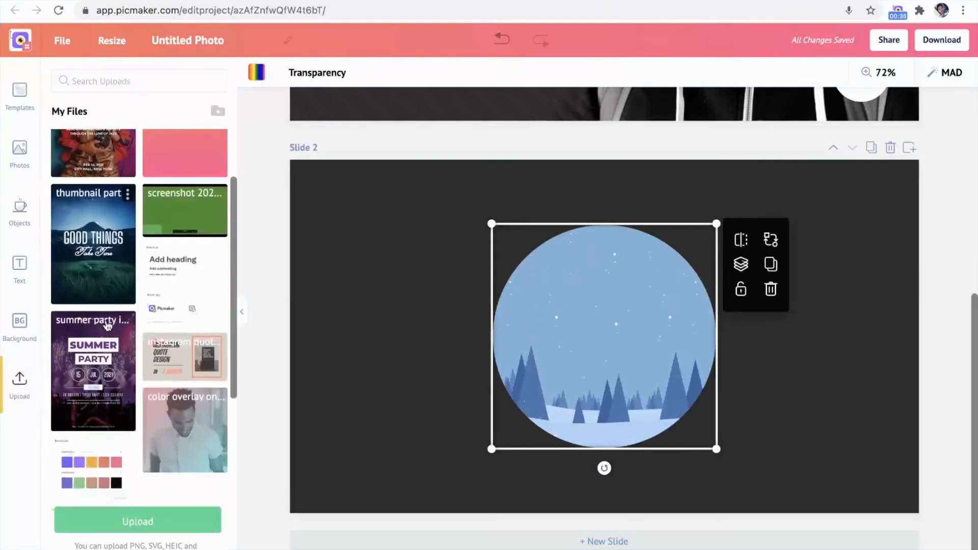
left_click_drag(160, 395, 541, 337)
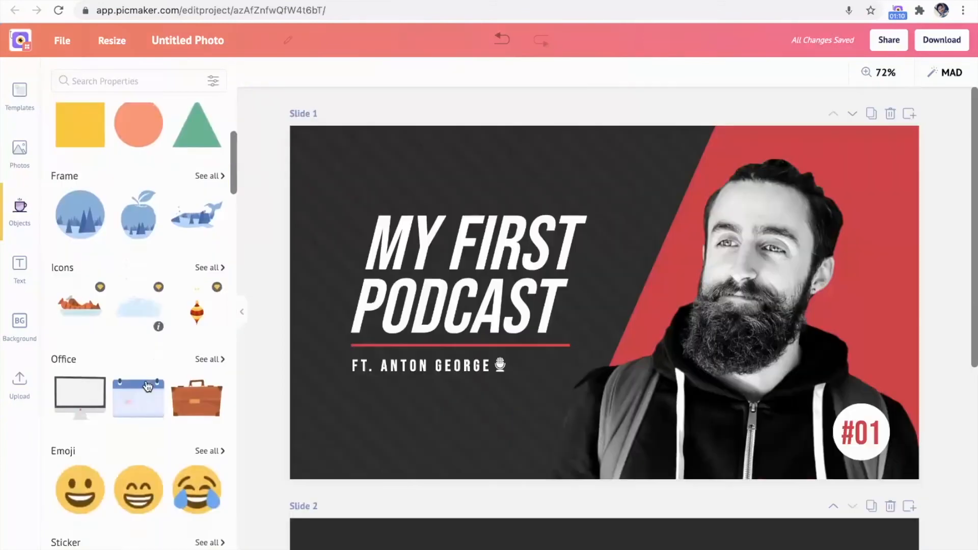
Browse the object categories from frames down to lines and graphs, and look through the ready-made text styles.
scroll(147, 386, "down", 3)
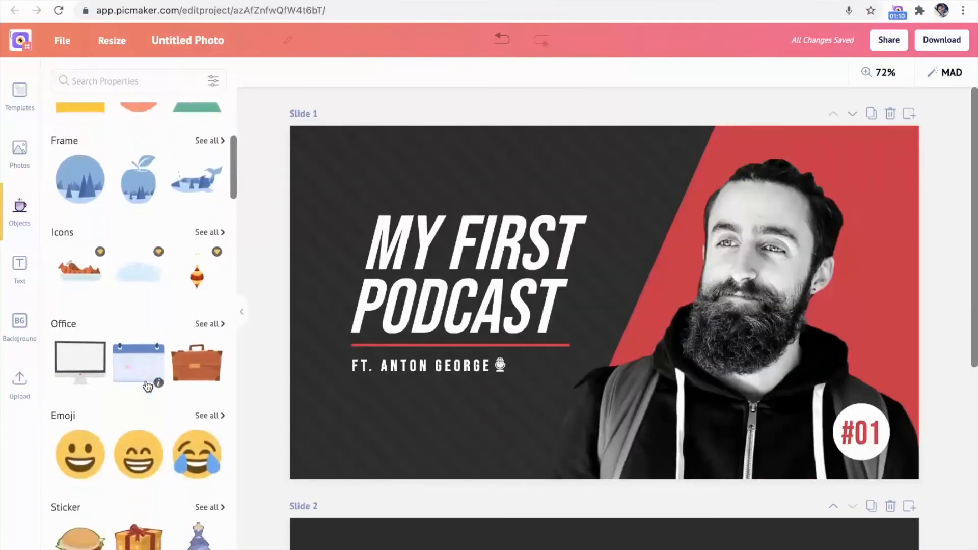
scroll(147, 386, "down", 4)
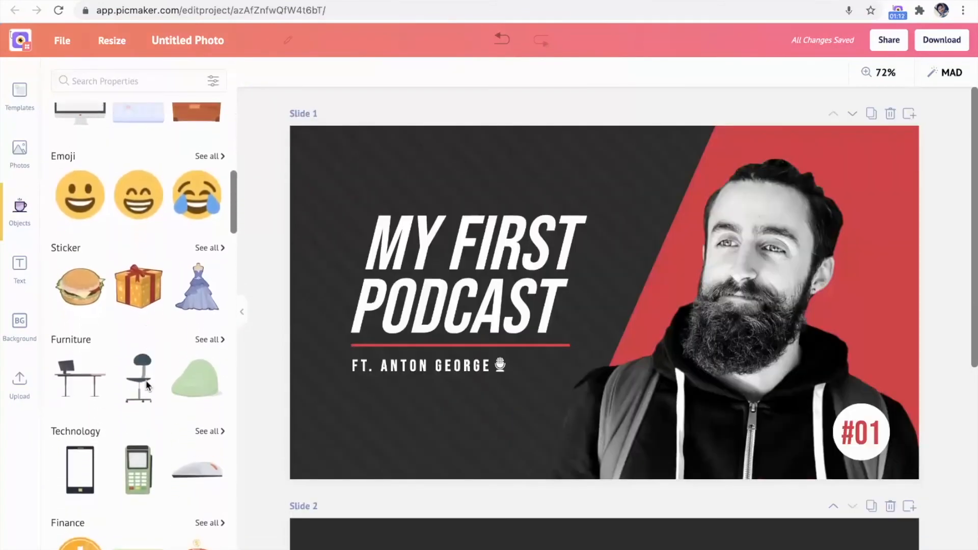
scroll(146, 386, "down", 2)
scroll(145, 387, "down", 2)
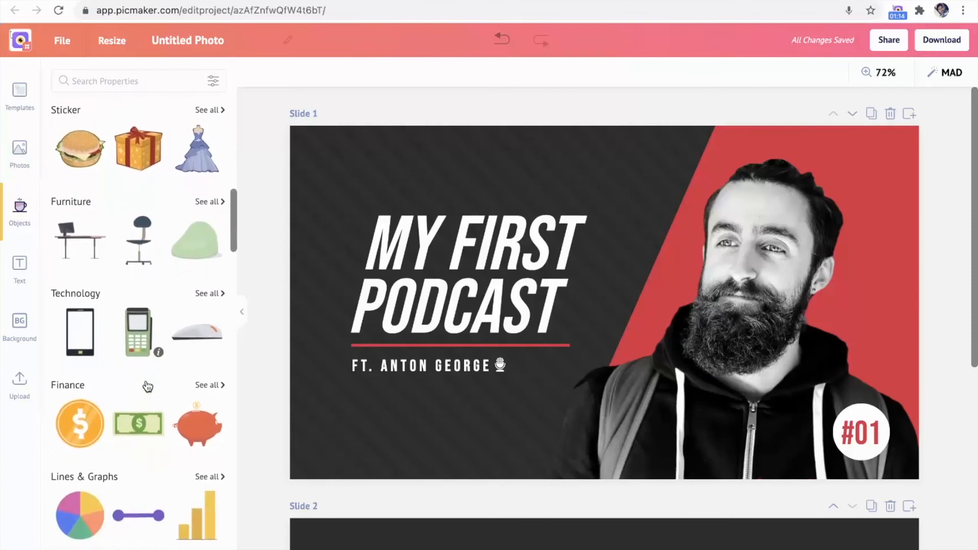
scroll(148, 387, "down", 2)
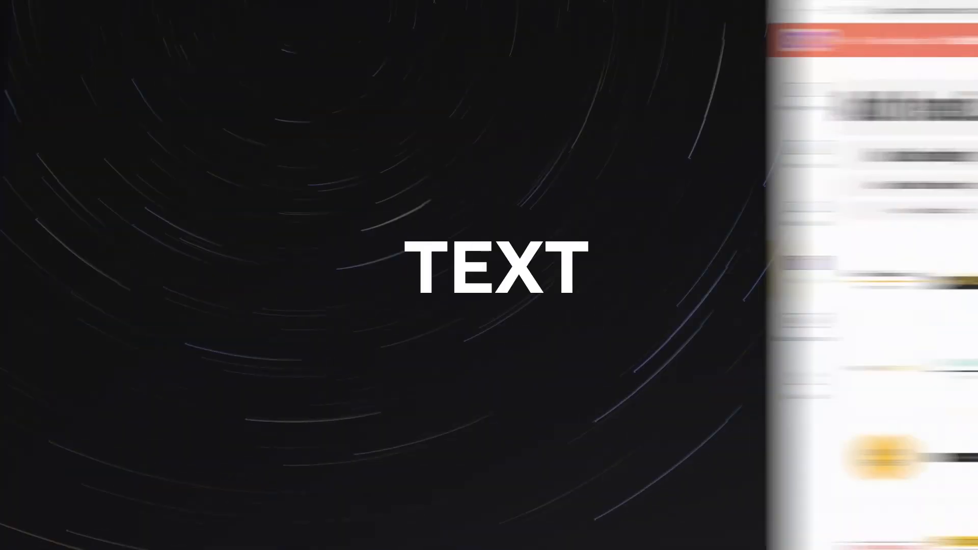
scroll(147, 282, "down", 3)
scroll(146, 281, "down", 15)
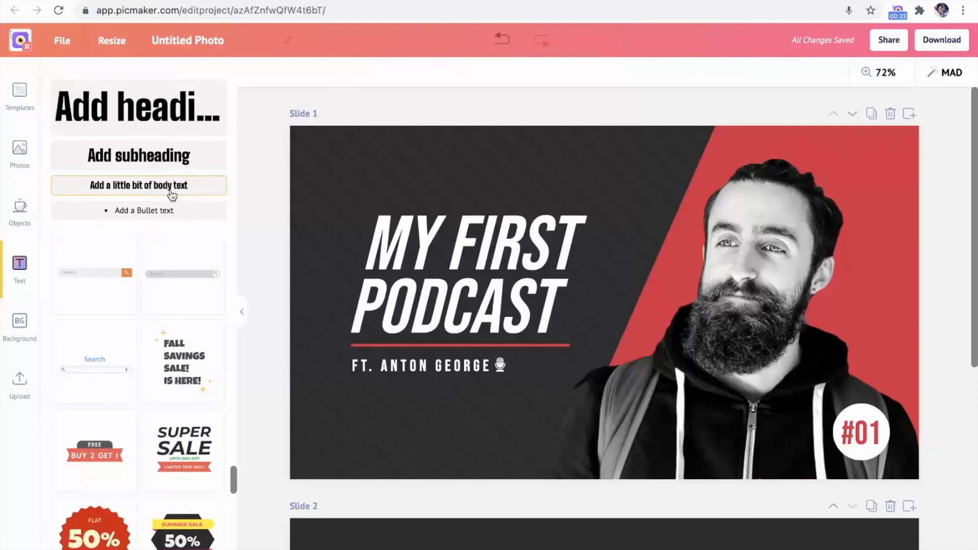
Select the "MY FIRST" title text on slide 1 and look over its font, size and color choices.
left_click(483, 248)
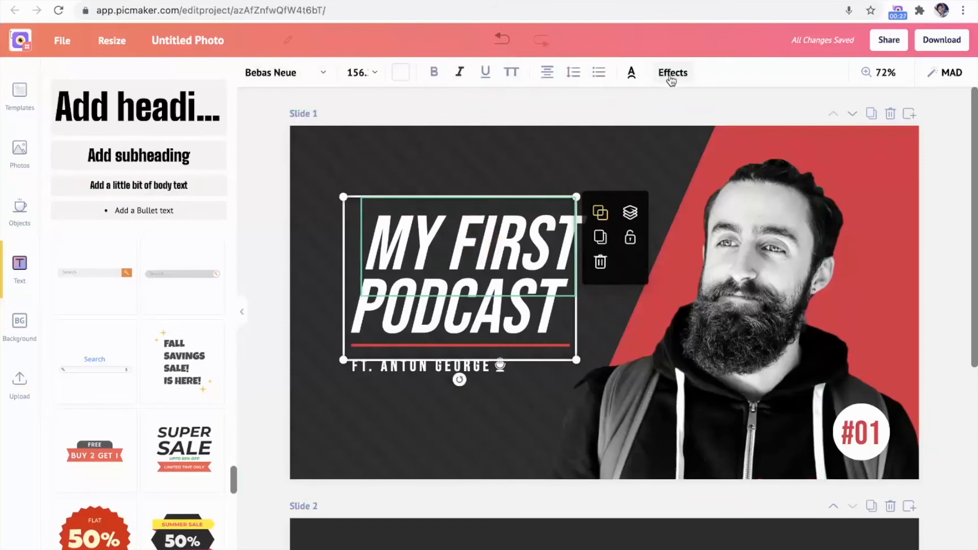
left_click(315, 78)
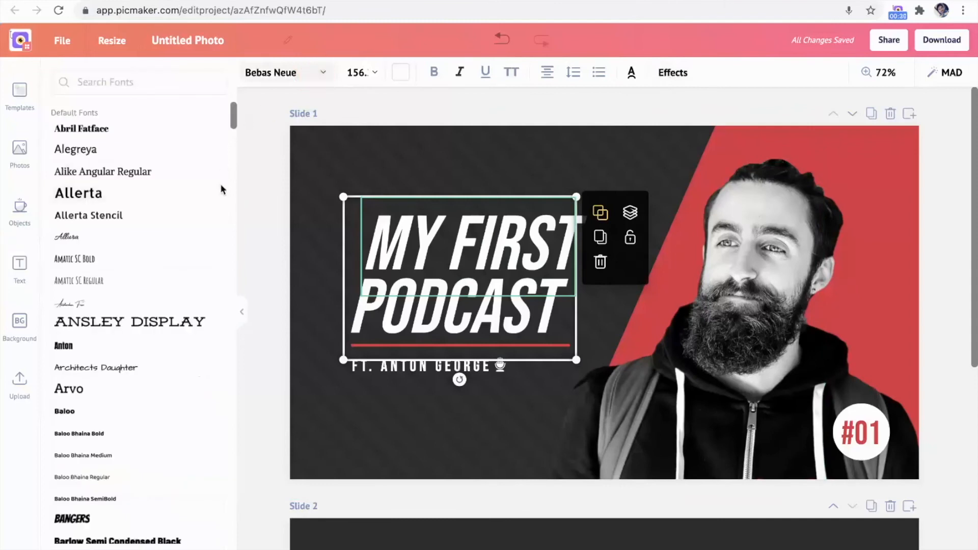
left_click(376, 77)
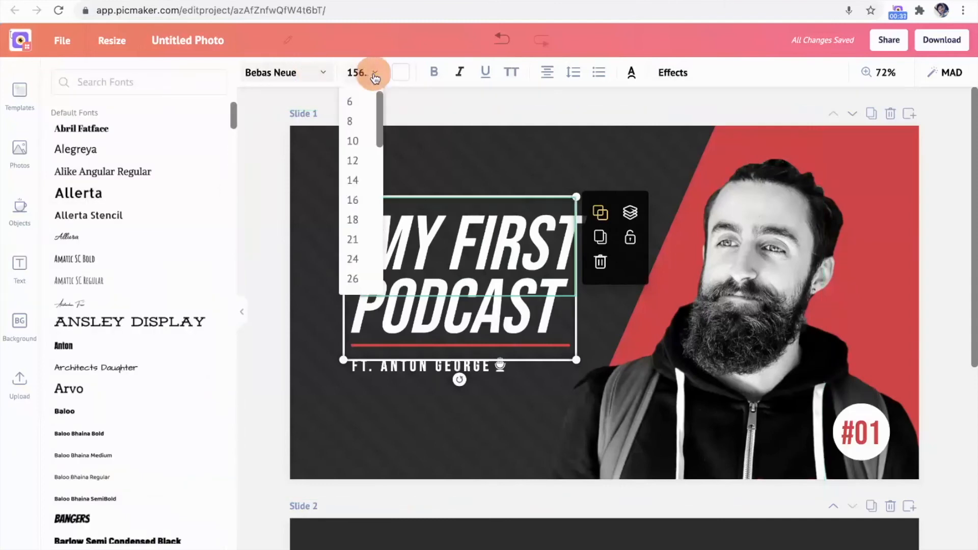
left_click(400, 72)
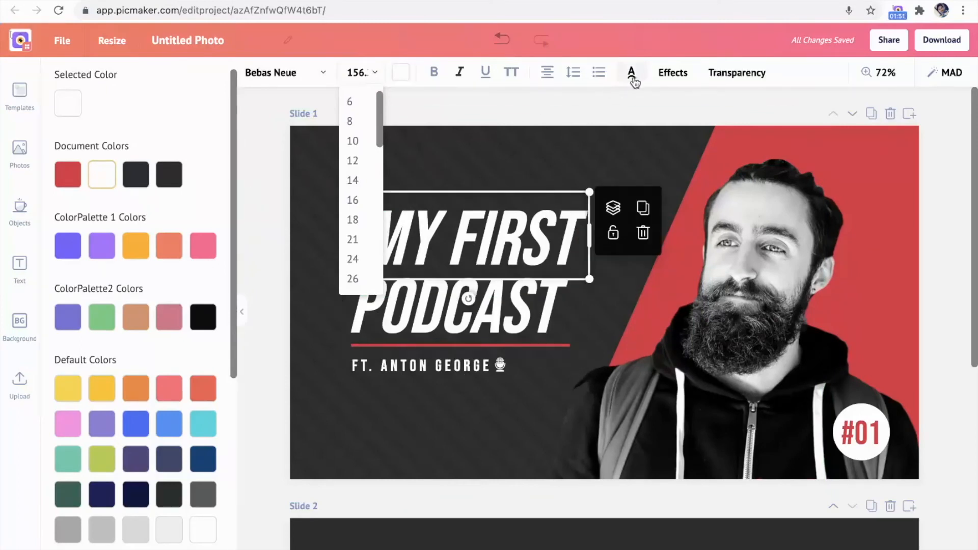
Curve the "MY FIRST" title text slightly.
left_click(634, 81)
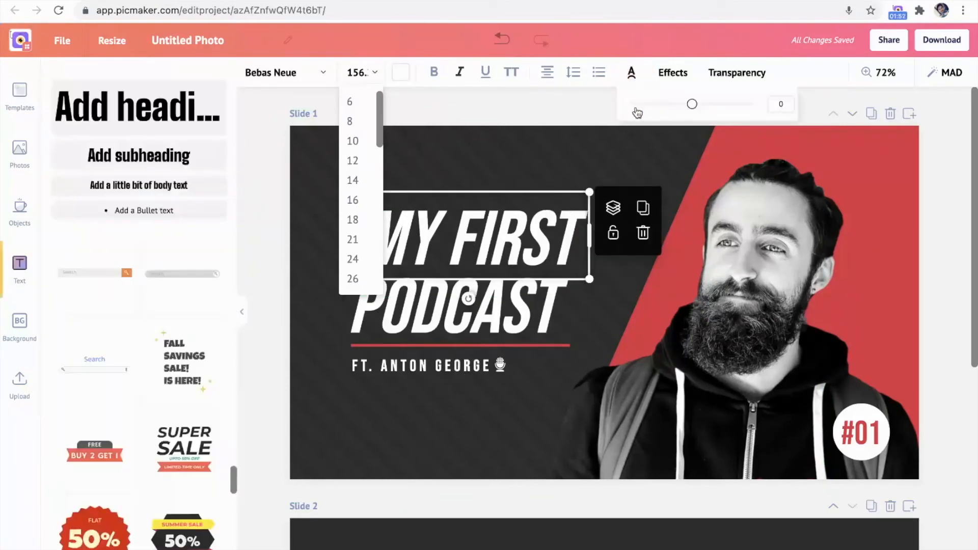
left_click_drag(692, 105, 703, 105)
left_click(584, 112)
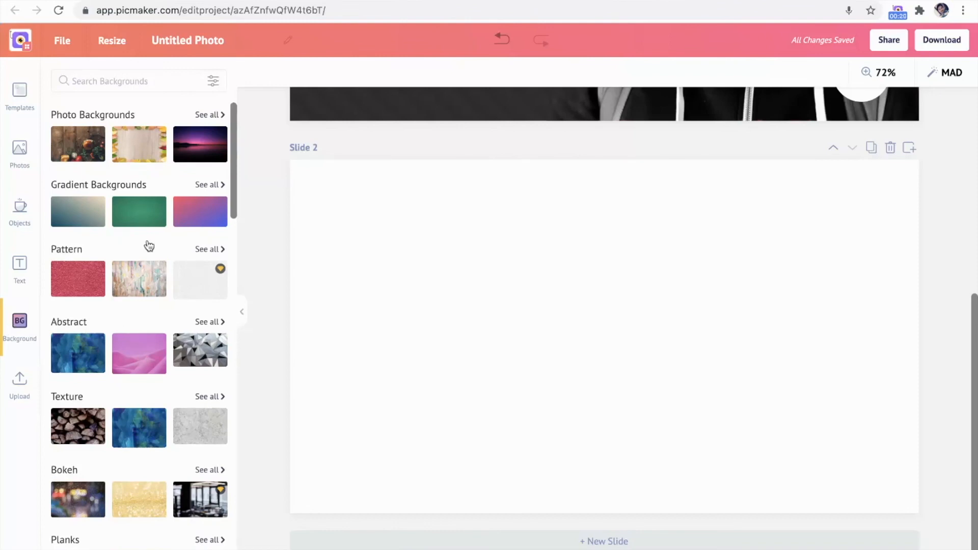
Apply the pink dunes image from the Abstract backgrounds to slide 2.
scroll(149, 246, "down", 6)
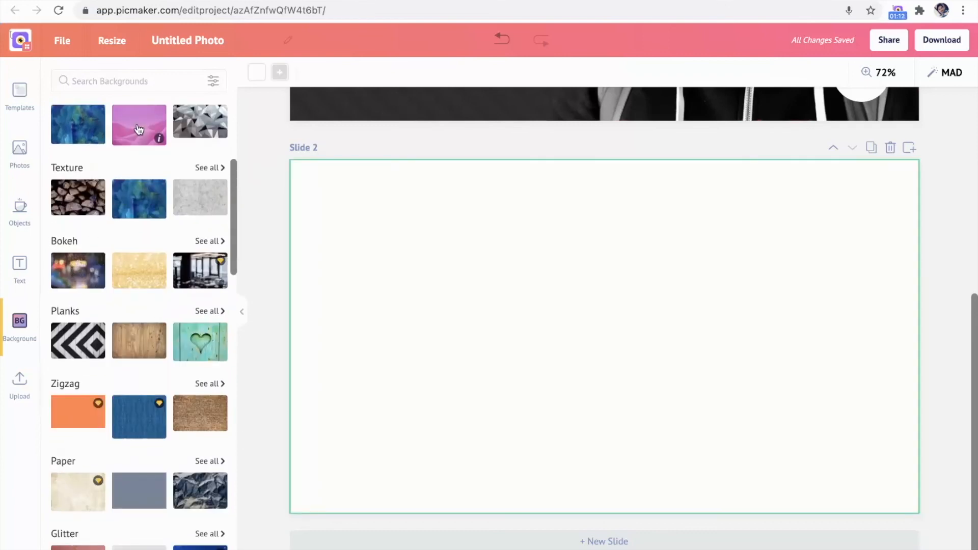
left_click(139, 129)
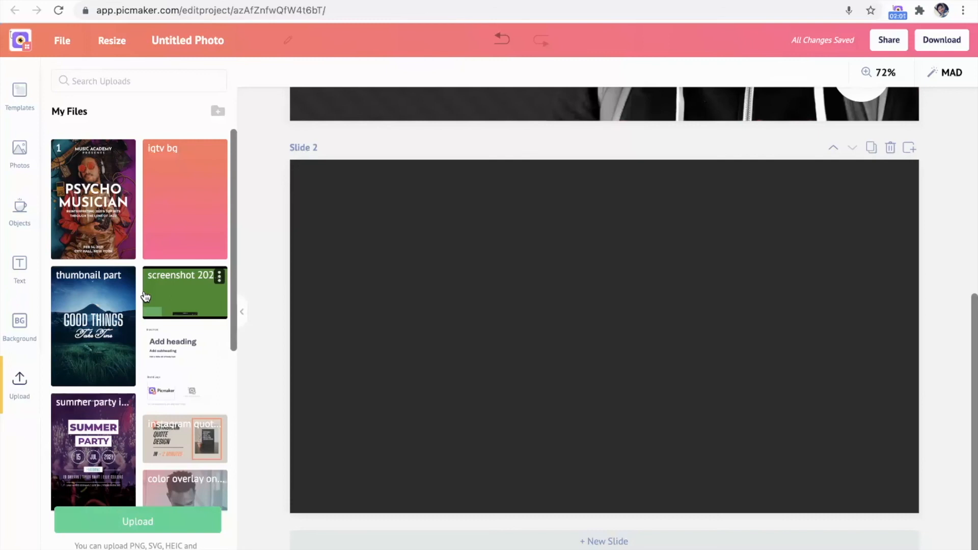
Browse the uploaded files and pick the color overlay photo for slide 2.
scroll(145, 296, "down", 5)
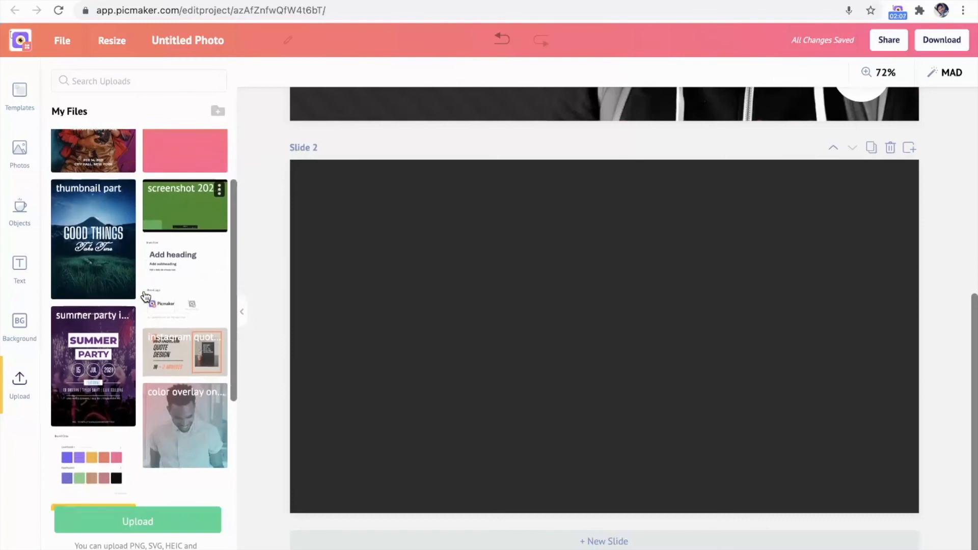
scroll(145, 296, "down", 2)
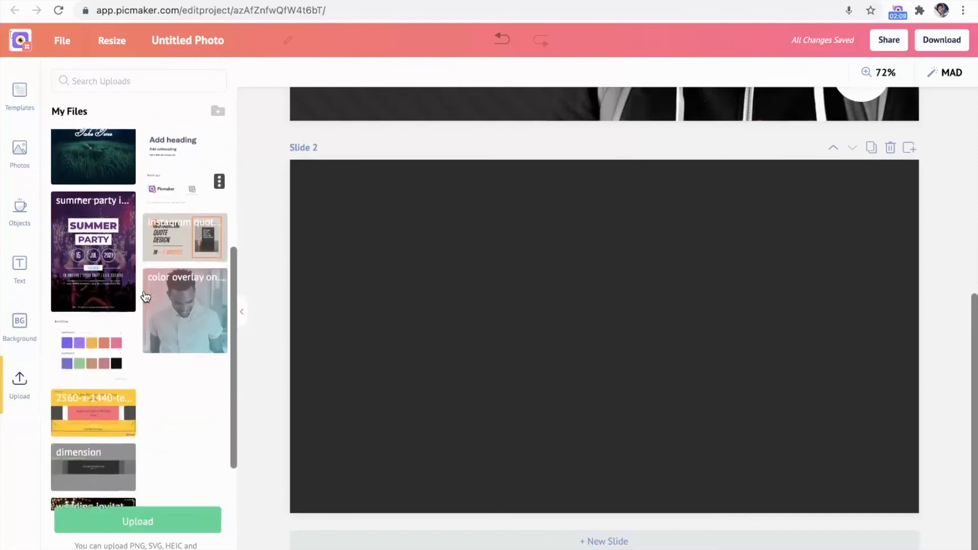
left_click(166, 284)
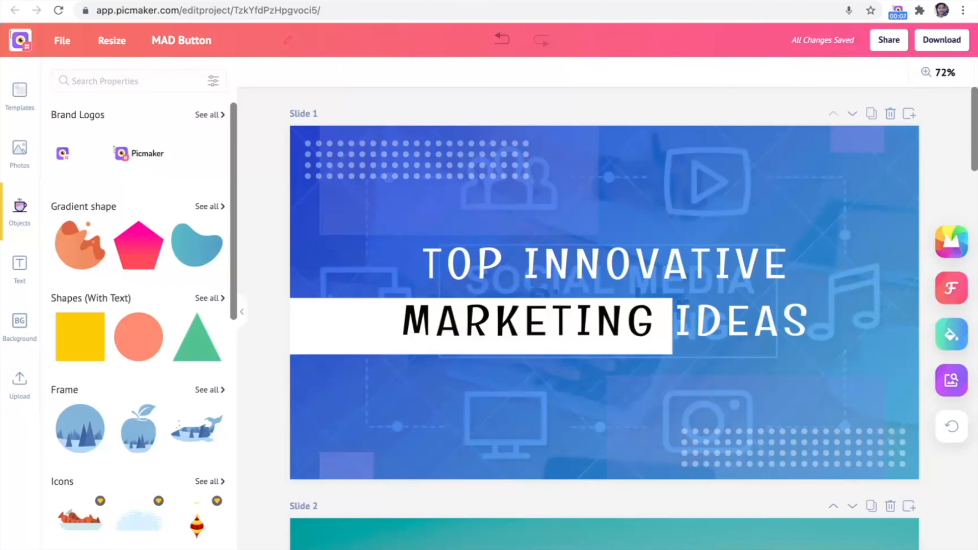
Shuffle the fonts, colors and image of the "TOP INNOVATIVE MARKETING IDEAS" slide together several times with MAD All.
left_click(950, 256)
left_click(960, 240)
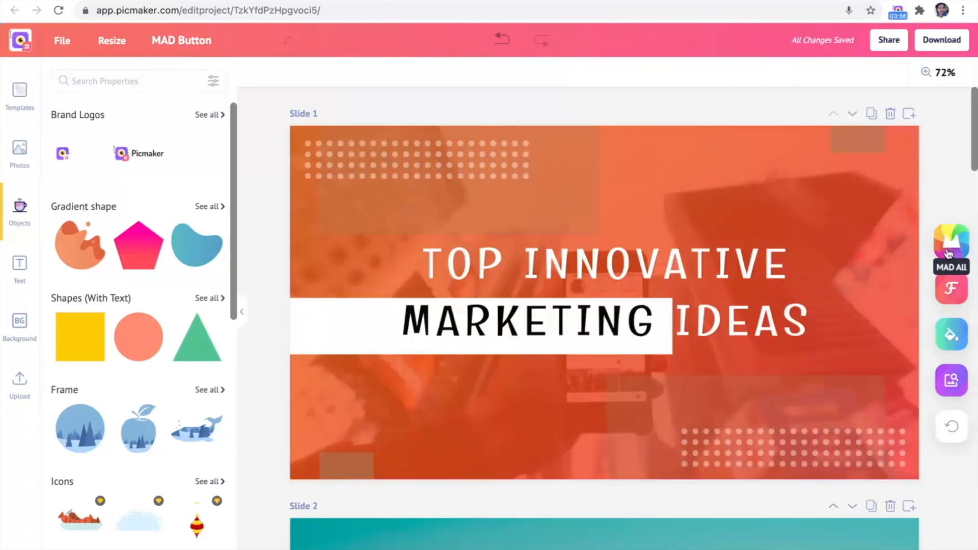
left_click(951, 245)
left_click(949, 253)
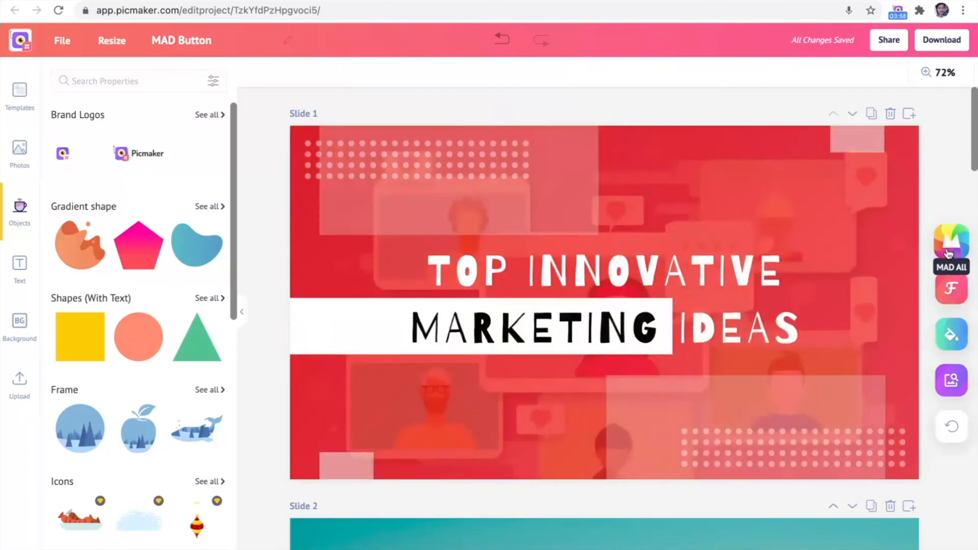
left_click(949, 254)
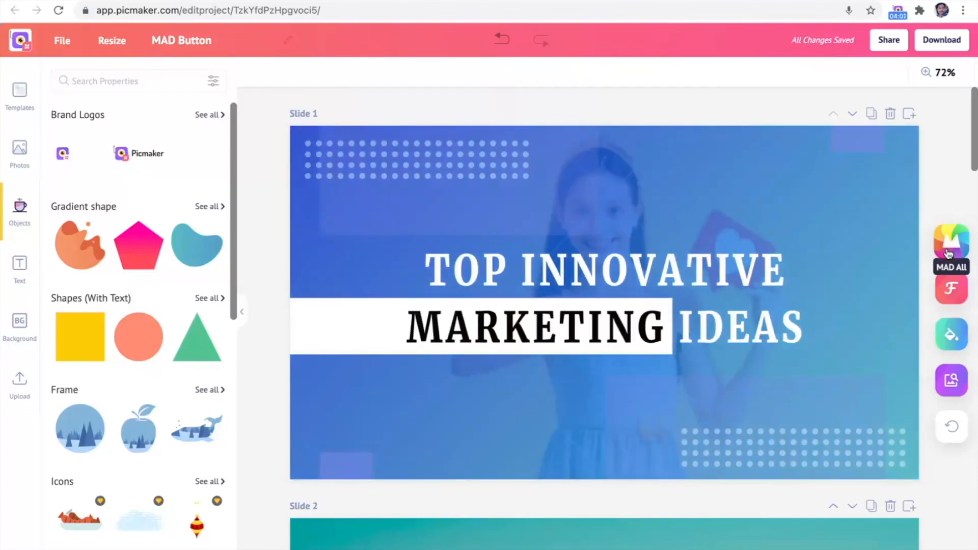
left_click(948, 253)
left_click(948, 253)
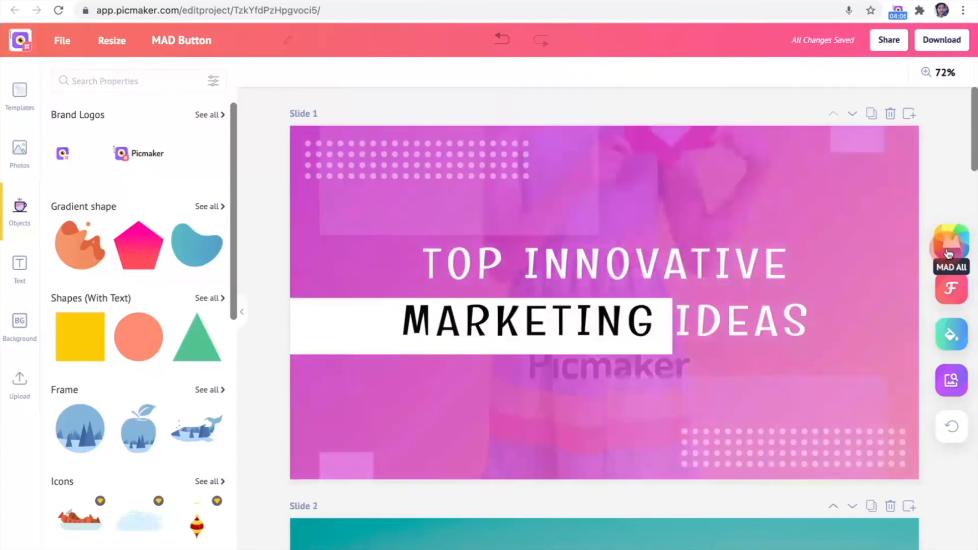
left_click(949, 253)
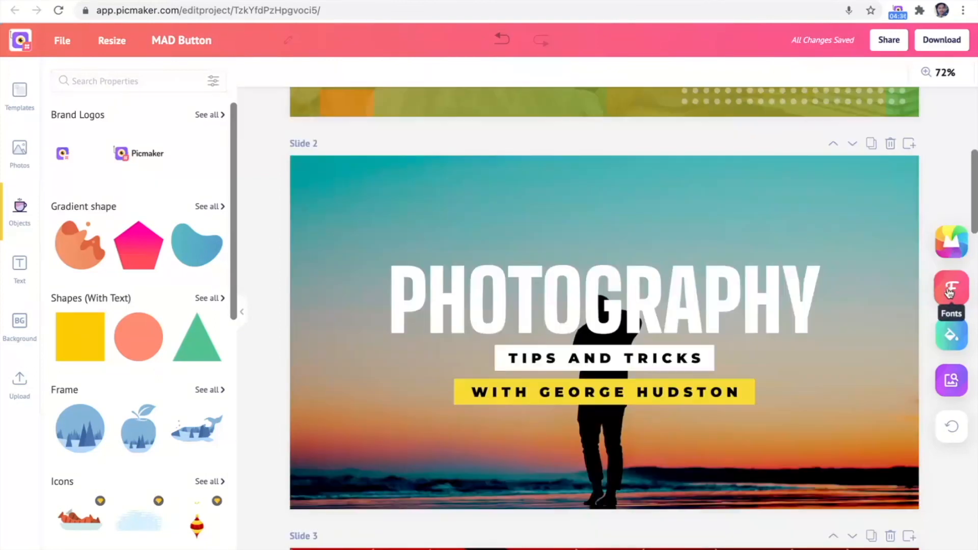
Cycle only the fonts of the "PHOTOGRAPHY" design on slide 2 through several MAD suggestions.
left_click(949, 290)
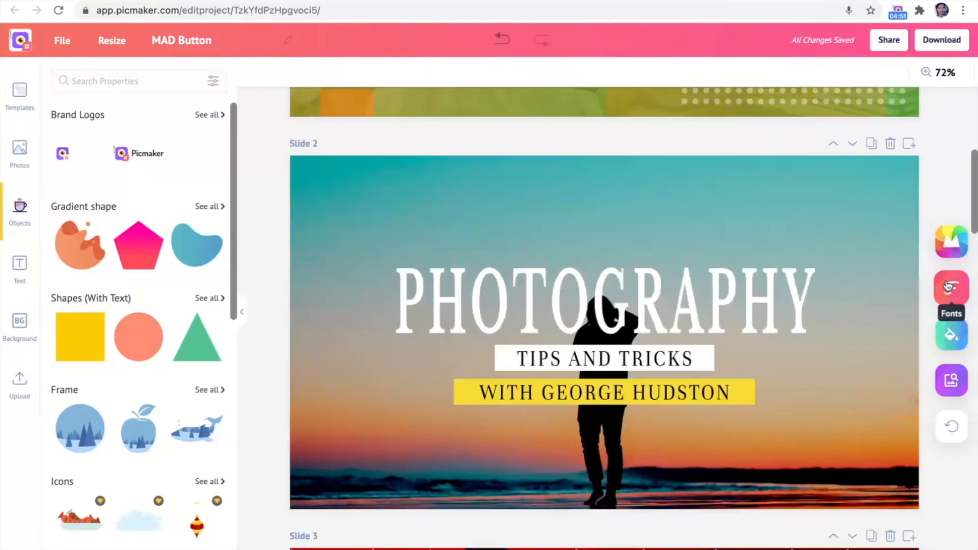
left_click(949, 286)
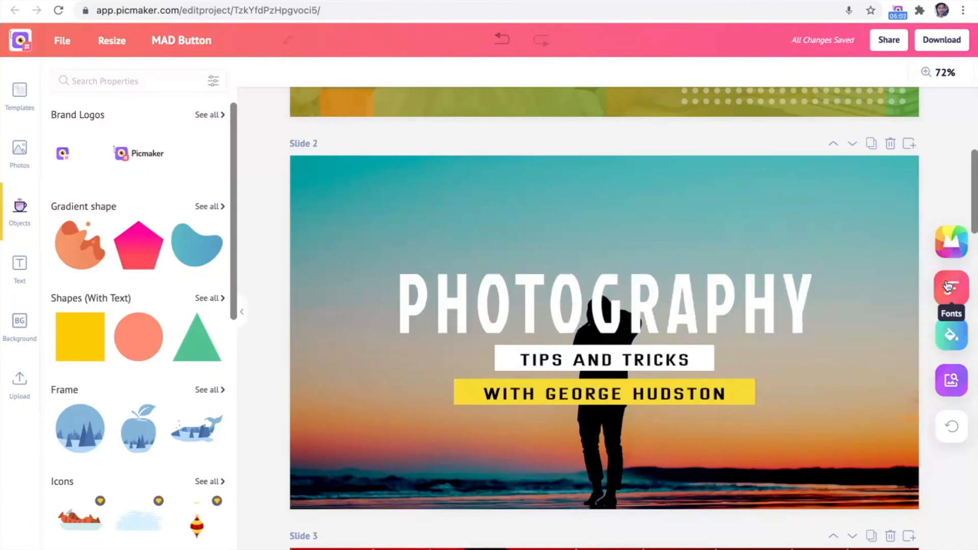
left_click(948, 286)
left_click(949, 287)
left_click(948, 286)
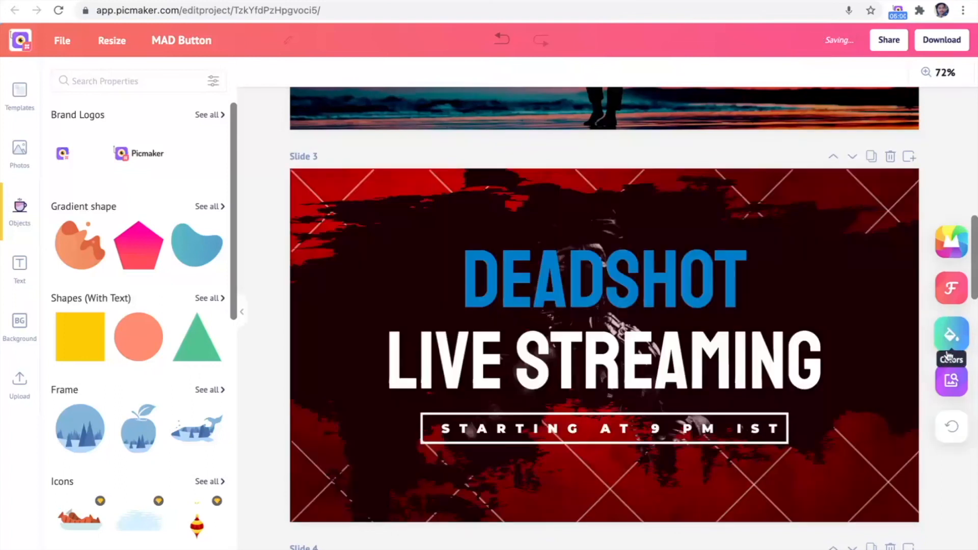
Cycle only the colors of the "DEADSHOT LIVE STREAMING" design on slide 3 through several MAD suggestions.
left_click(949, 335)
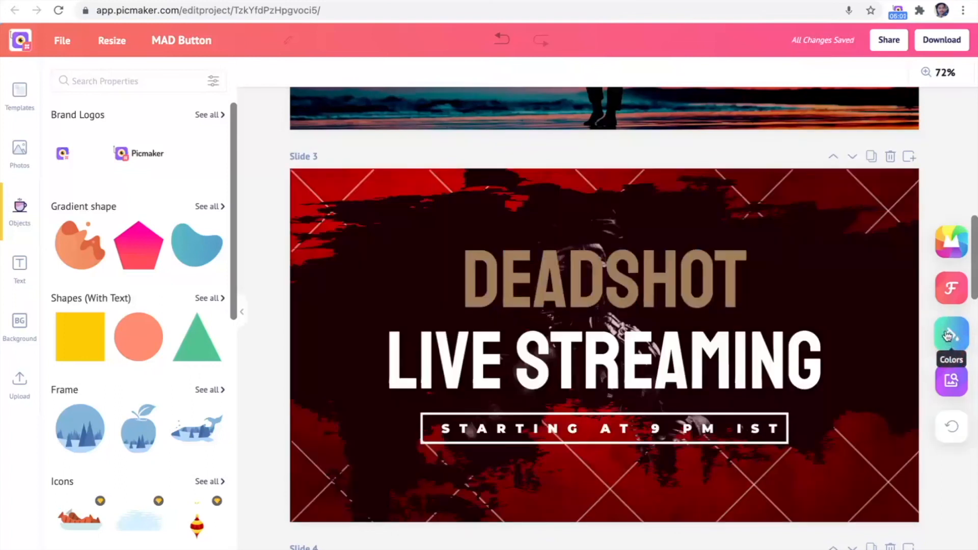
left_click(946, 336)
left_click(946, 335)
left_click(946, 335)
left_click(947, 335)
left_click(947, 335)
left_click(946, 335)
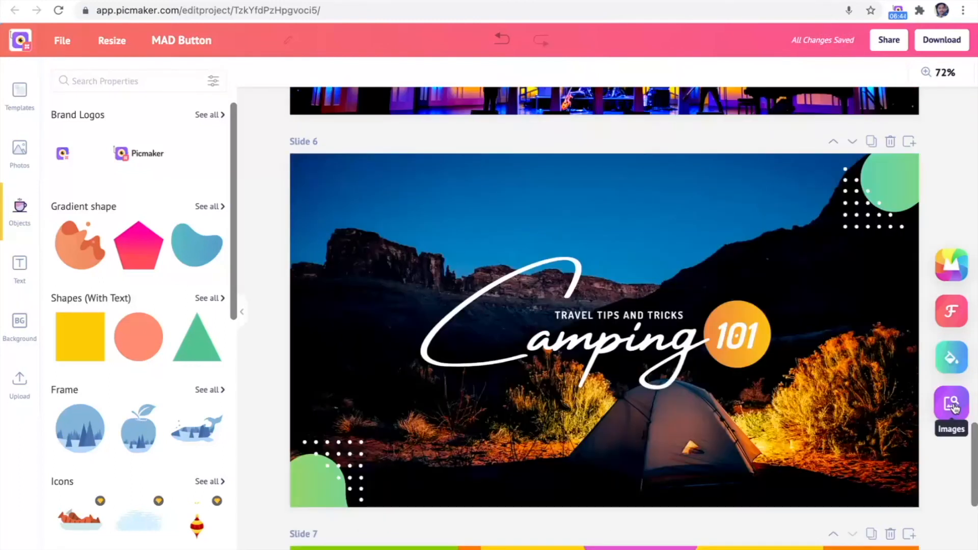
Try several alternative MAD photos behind the "Camping 101" design on slide 6, and reset the design.
left_click(951, 404)
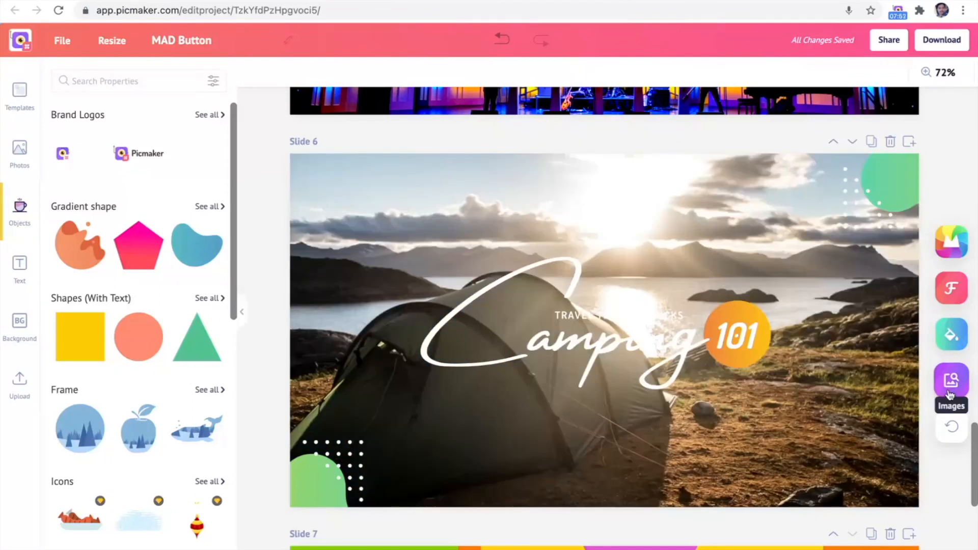
left_click(949, 395)
left_click(949, 394)
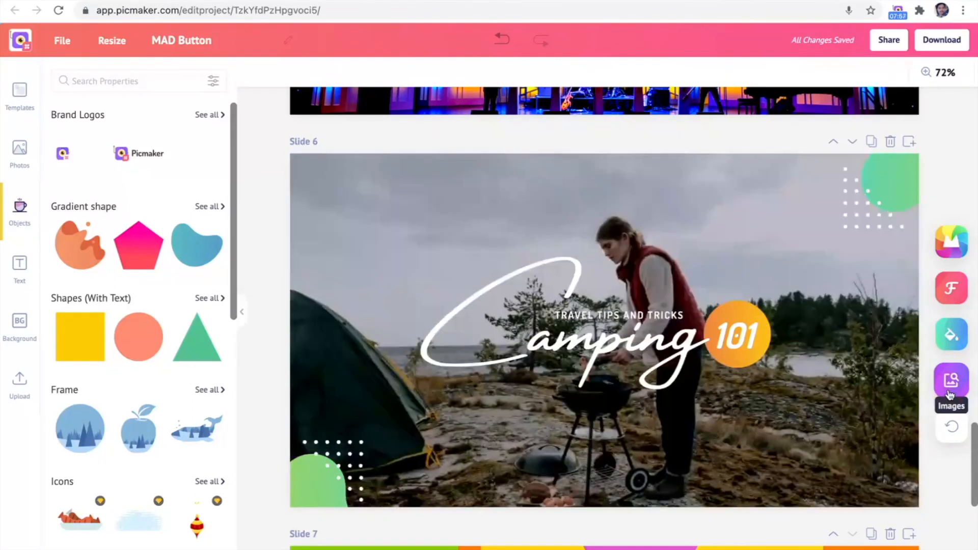
left_click(950, 395)
left_click(950, 395)
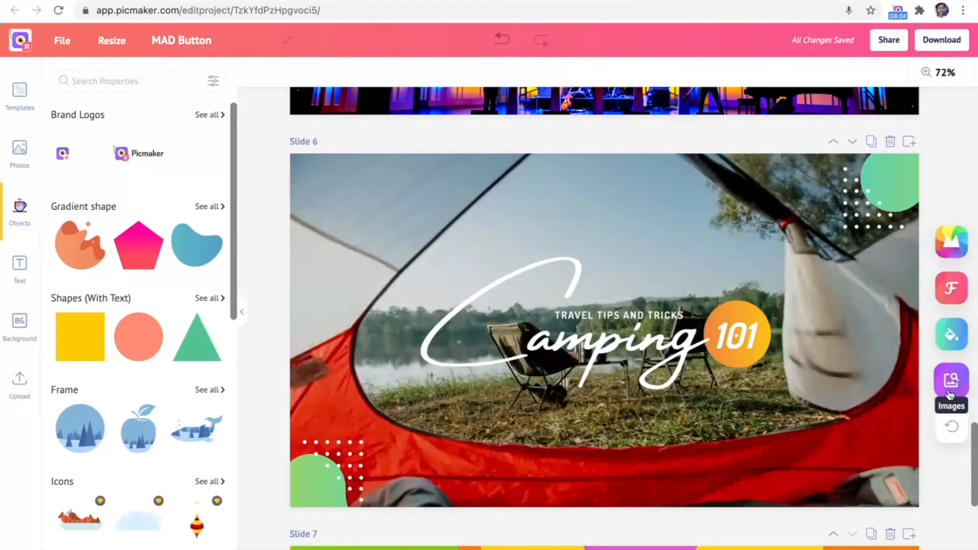
left_click(951, 430)
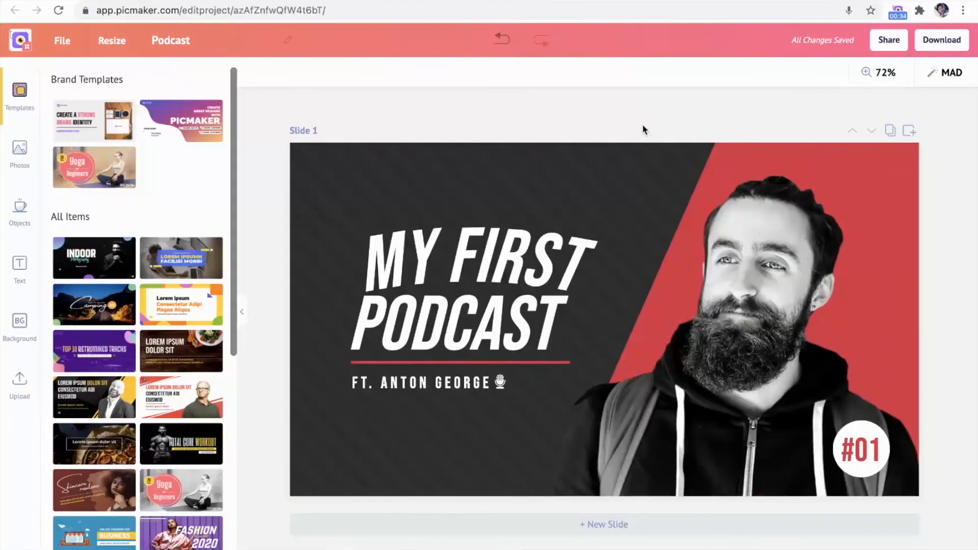
Open the download settings of the Podcast design and look over the available file types.
left_click(938, 41)
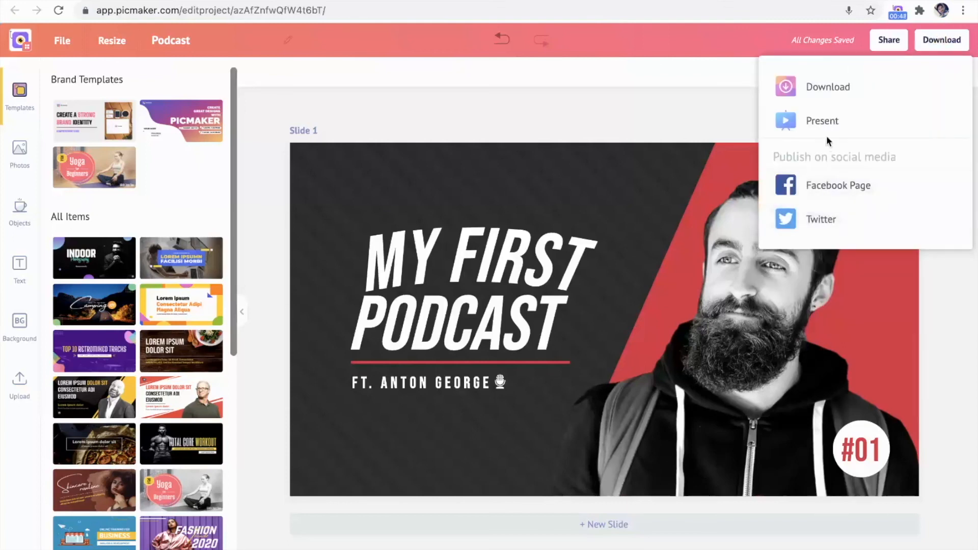
left_click(836, 91)
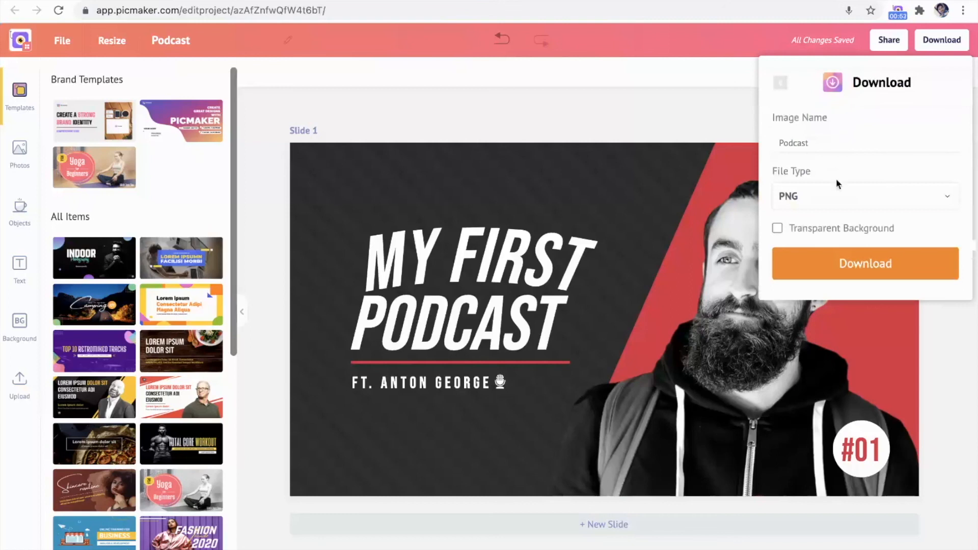
left_click(821, 201)
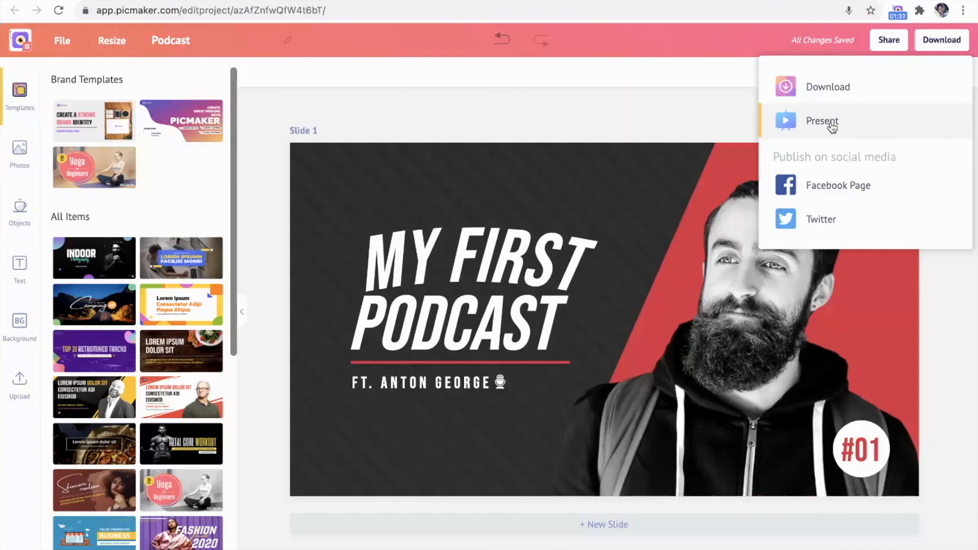
Present the Podcast design and advance from the first slide to the third.
left_click(832, 126)
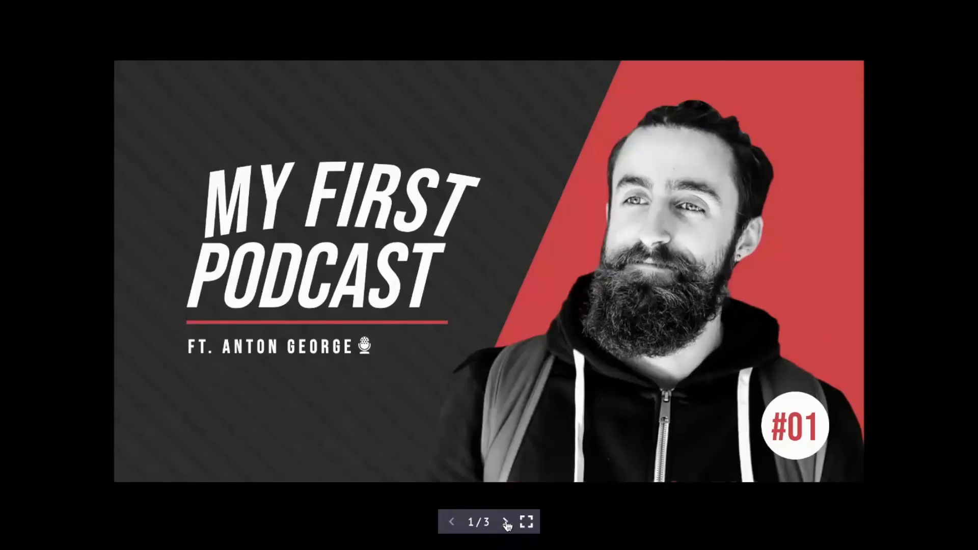
left_click(505, 521)
left_click(505, 522)
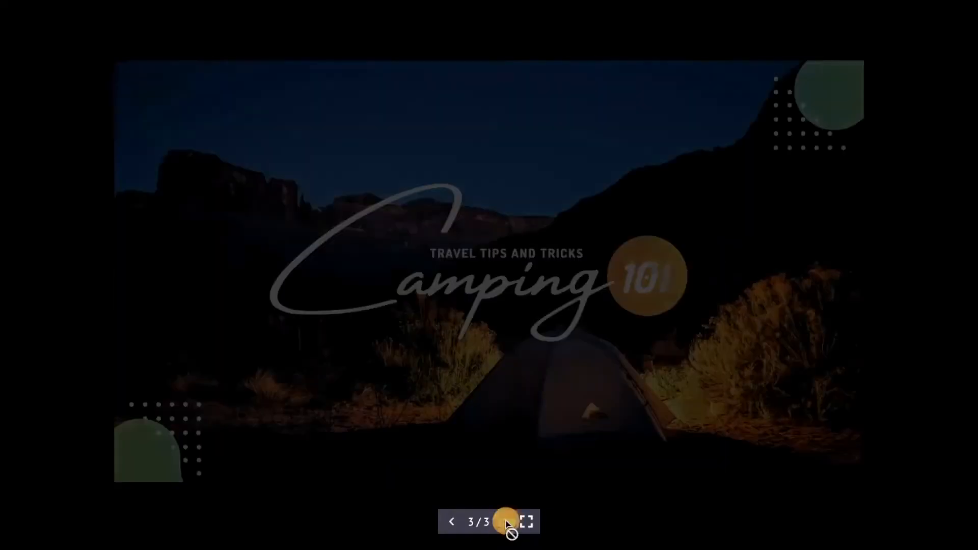